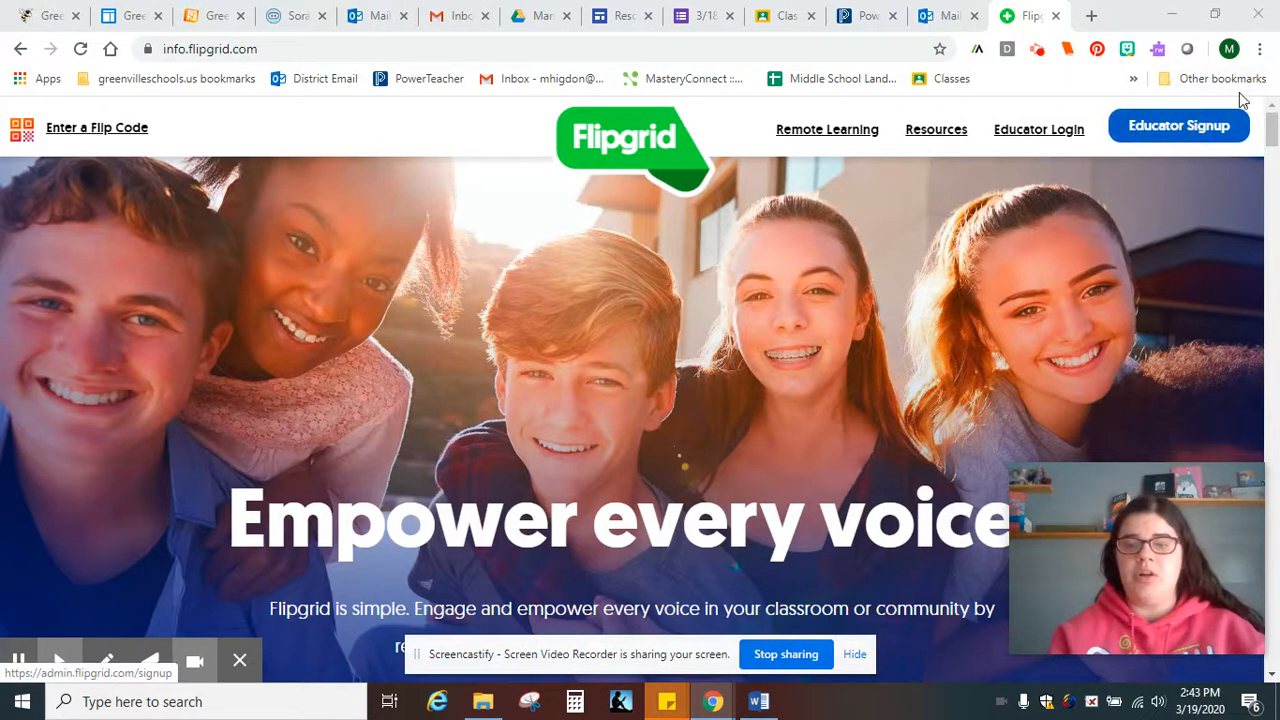
Go from the Flipgrid homepage to the educator dashboard via Educator Signup
click(1155, 133)
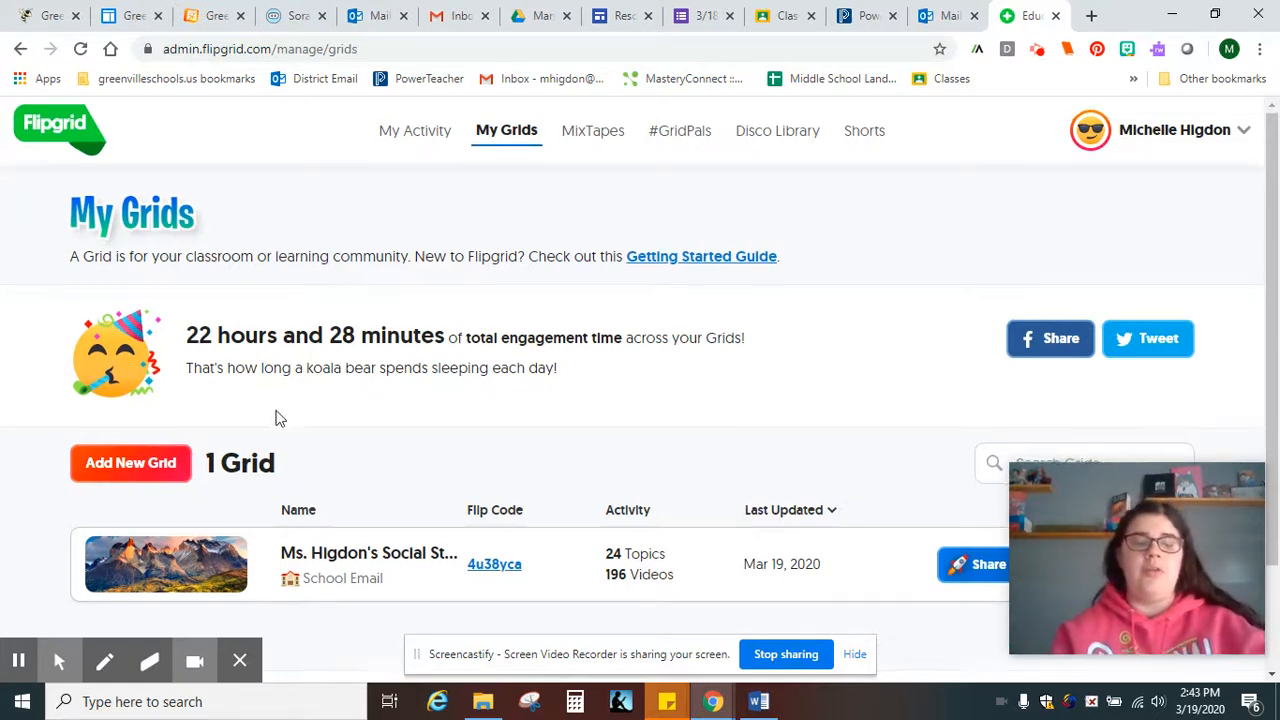
Scroll down My Grids to view the social studies grid with 24 topics and 196 videos
scroll(527, 373, down, 1)
scroll(524, 366, down, 1)
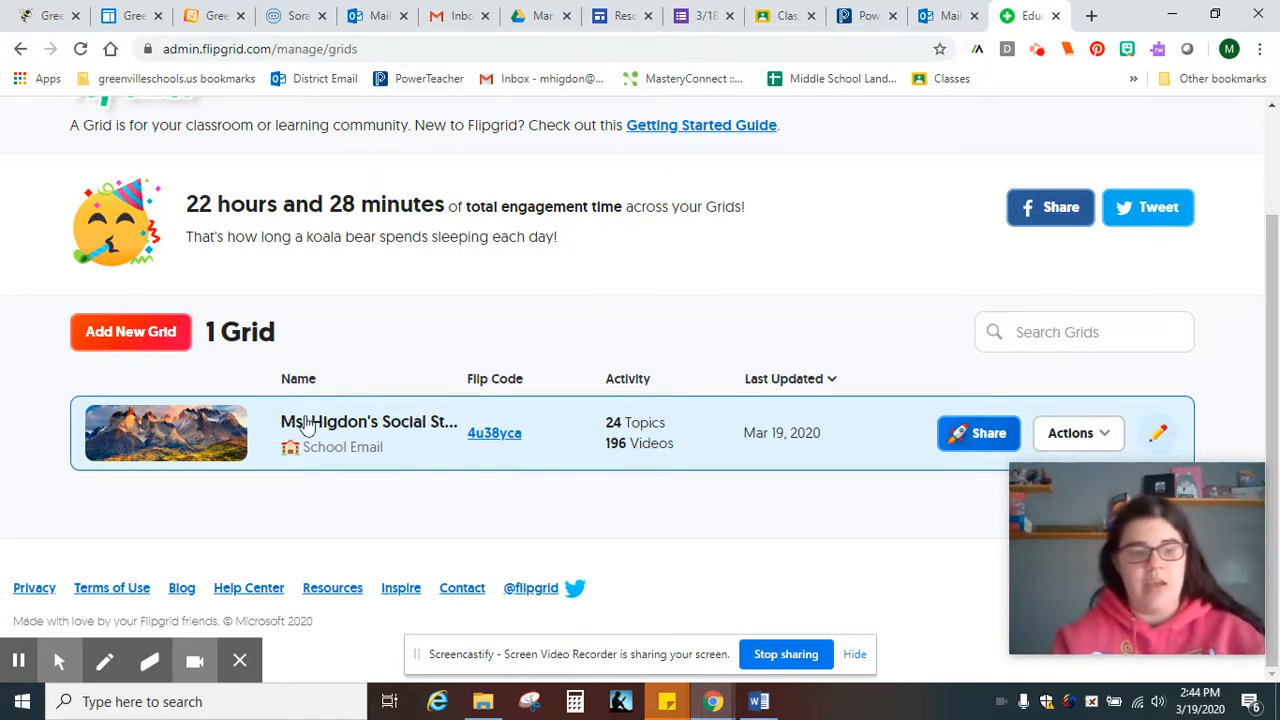
click(137, 331)
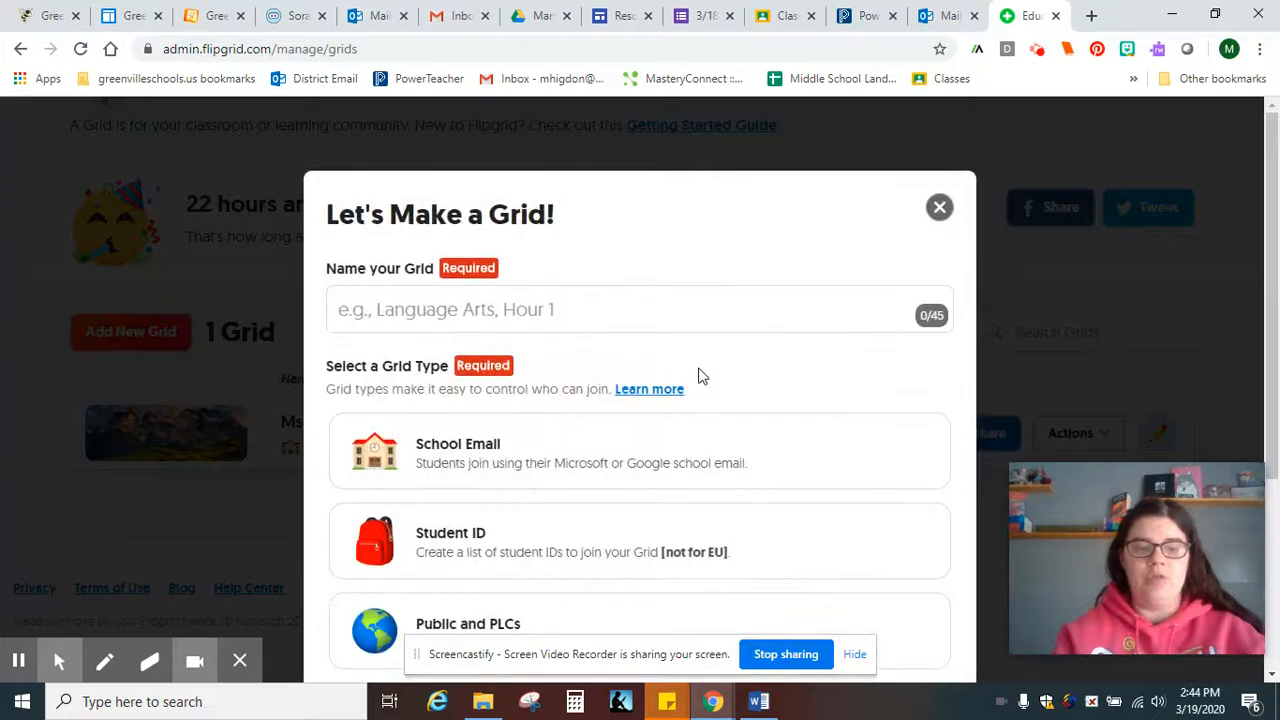
click(651, 314)
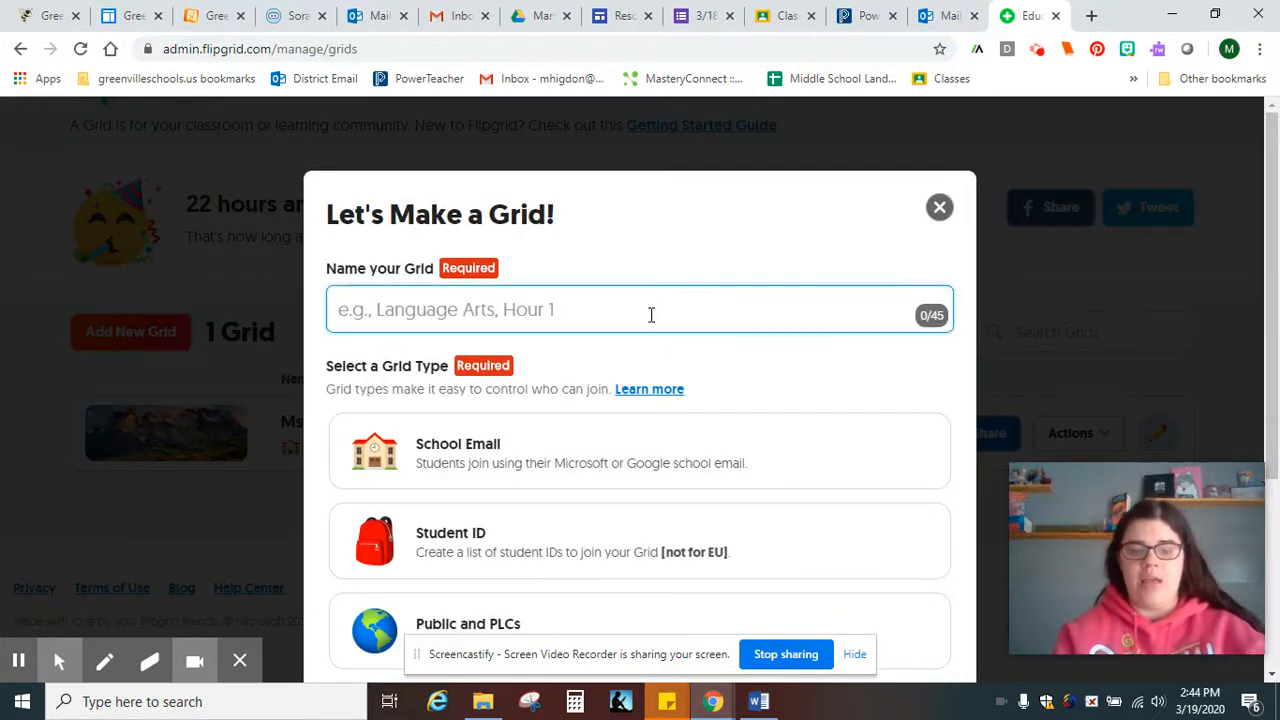
text(Flipgrid)
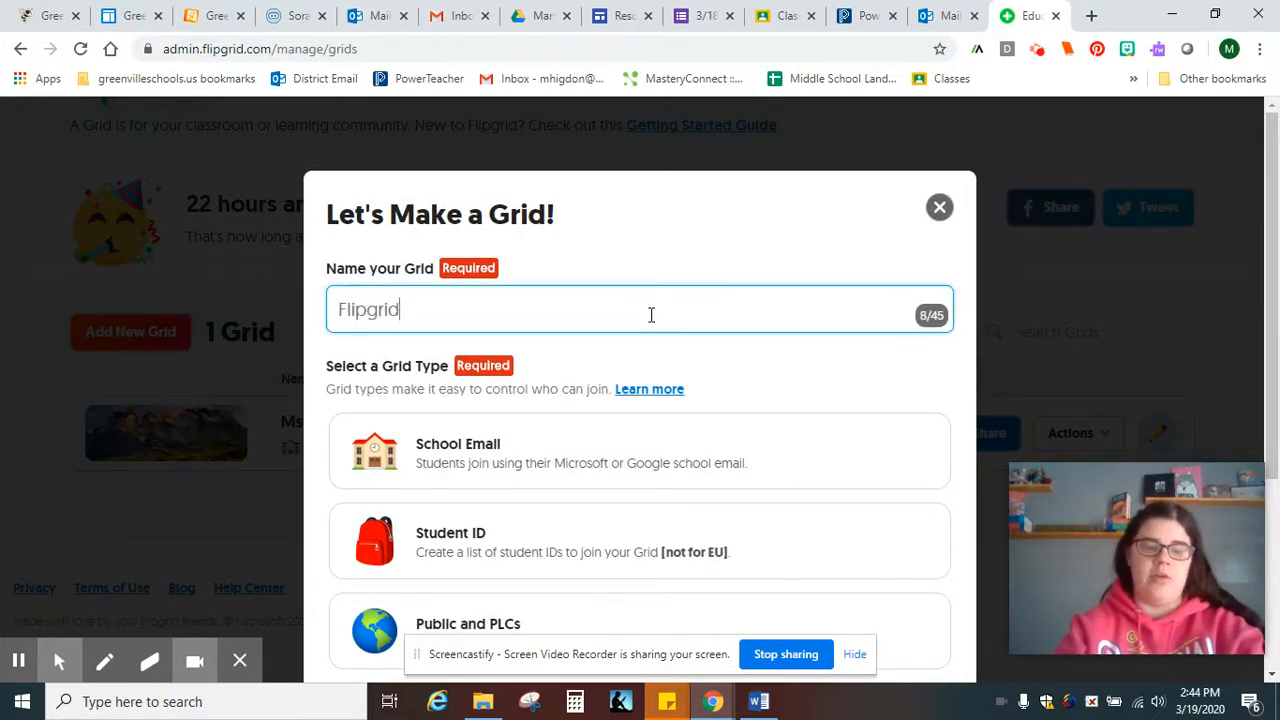
text( Tutorial)
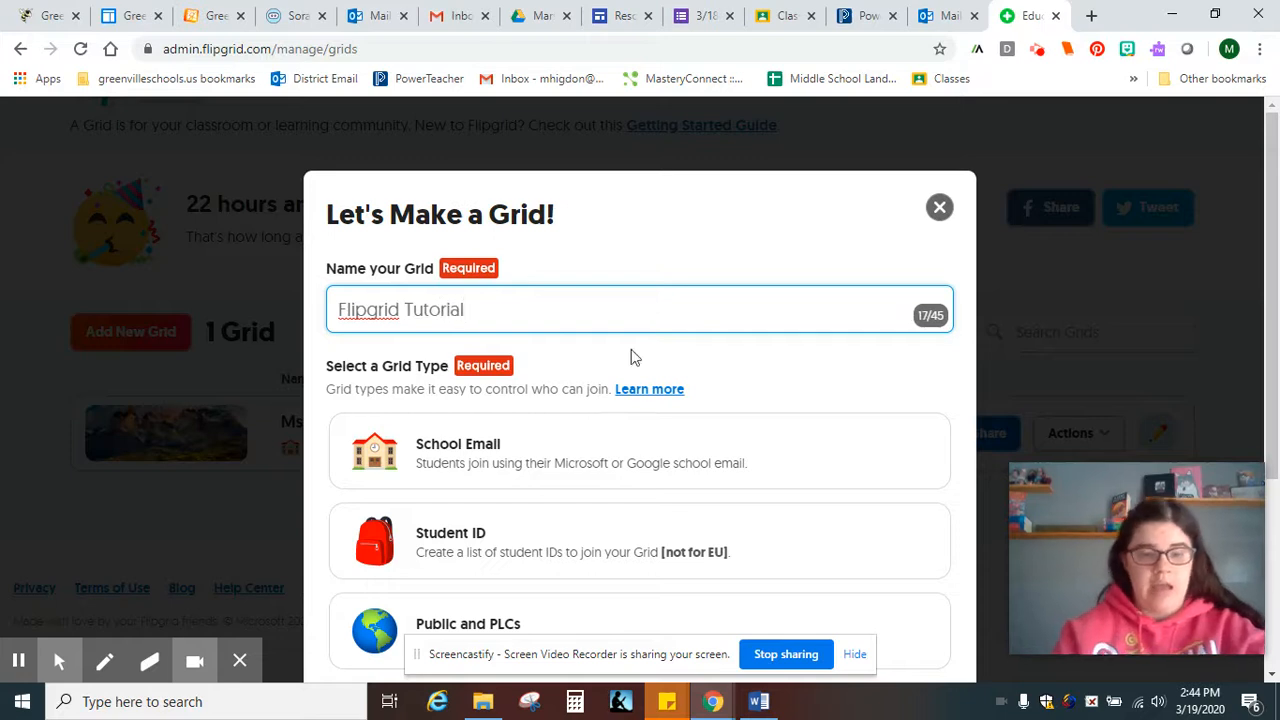
scroll(631, 357, down, 1)
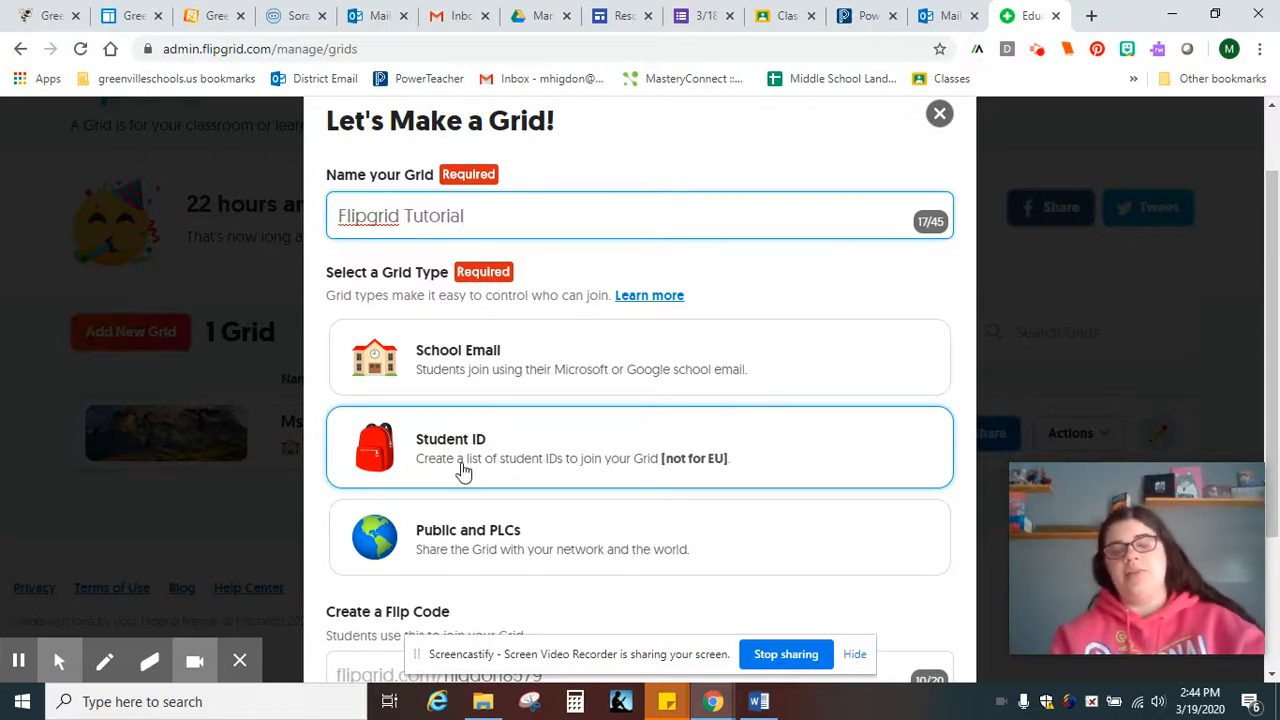
scroll(460, 471, down, 1)
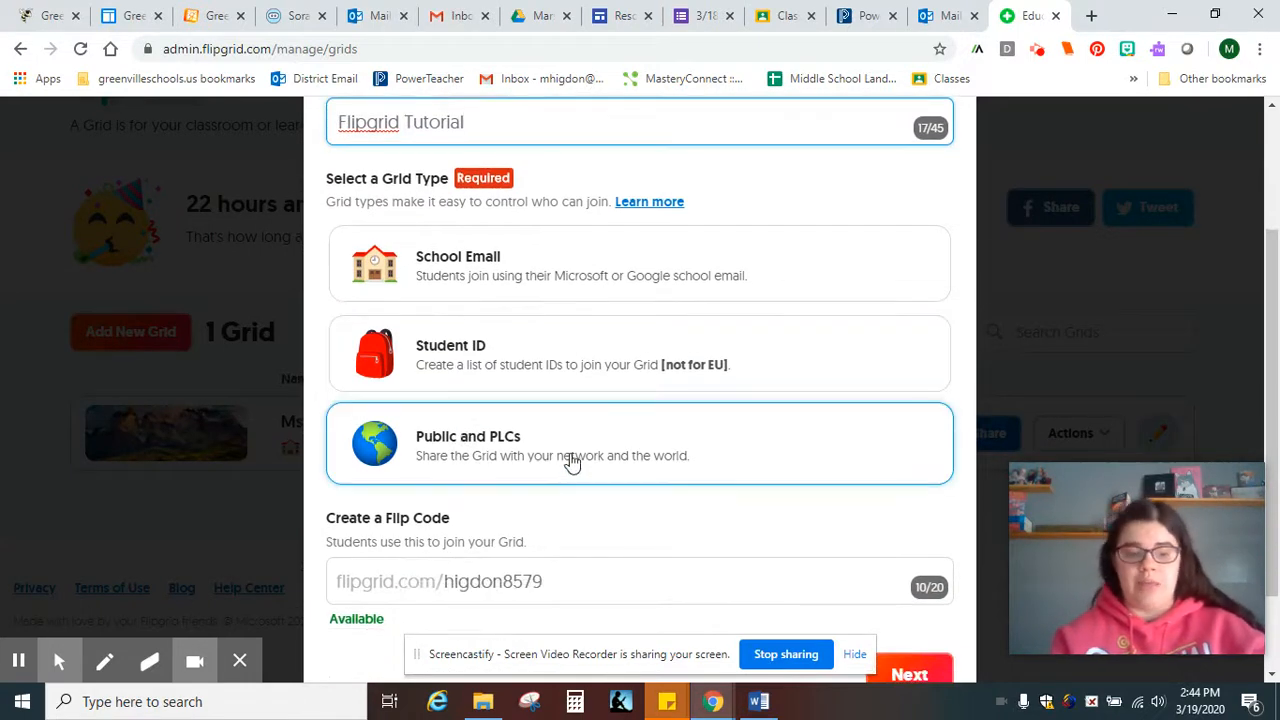
scroll(572, 462, down, 1)
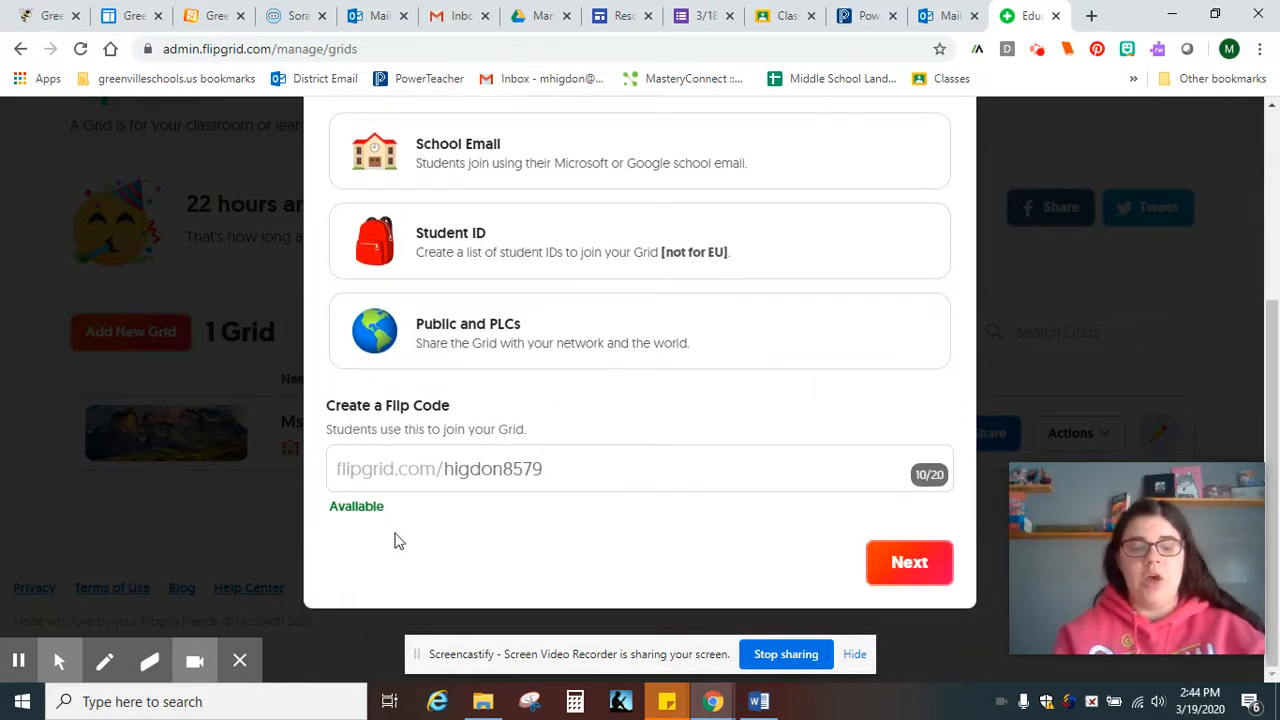
scroll(394, 541, up, 1)
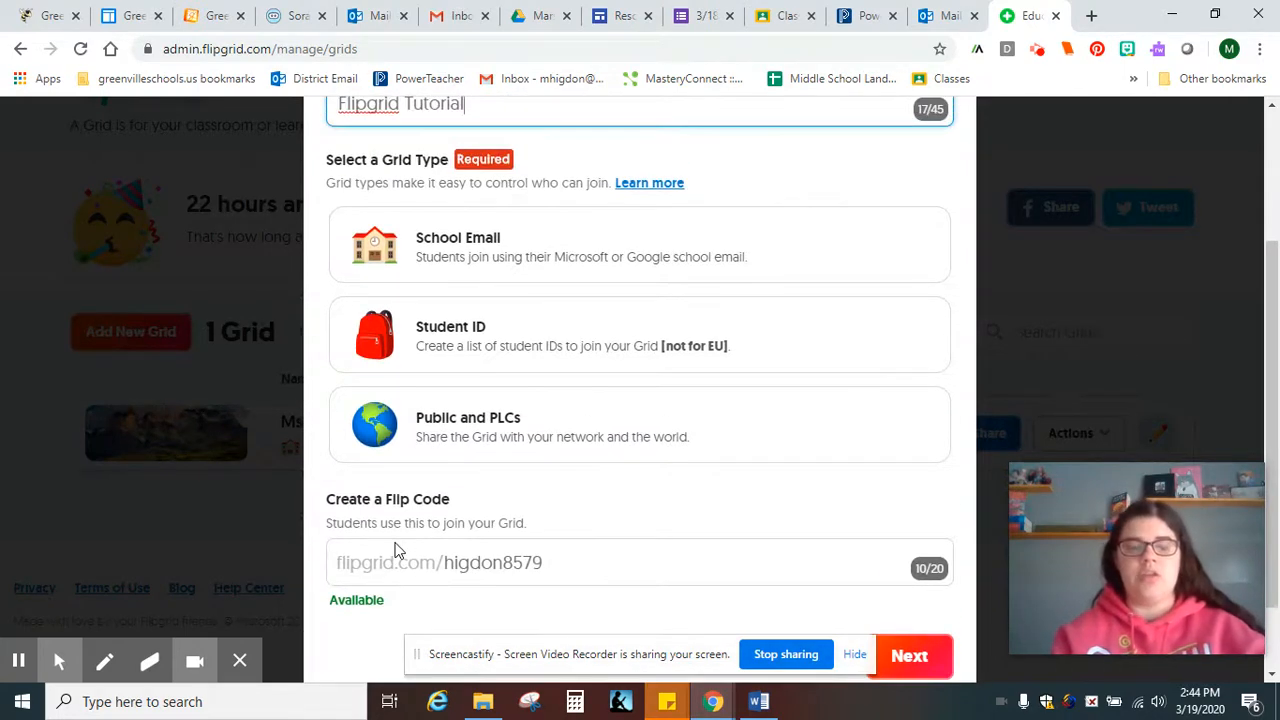
scroll(396, 545, up, 1)
scroll(397, 549, up, 1)
scroll(400, 543, down, 3)
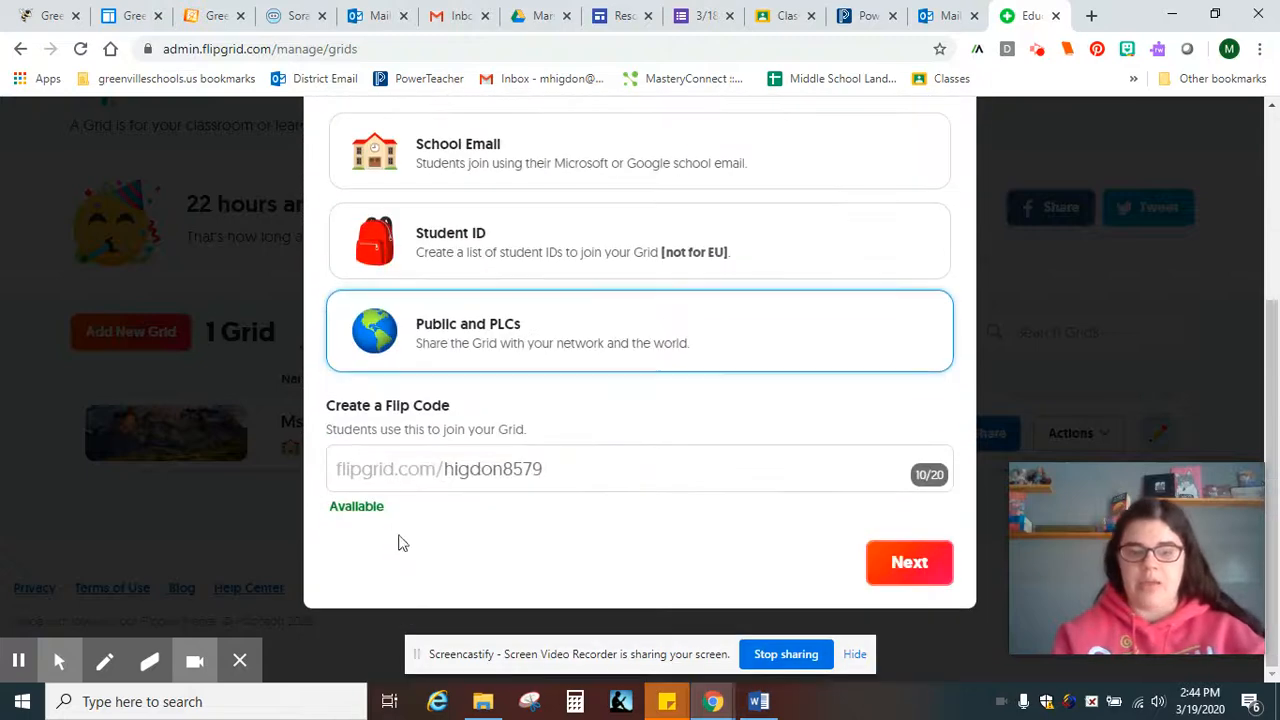
click(886, 557)
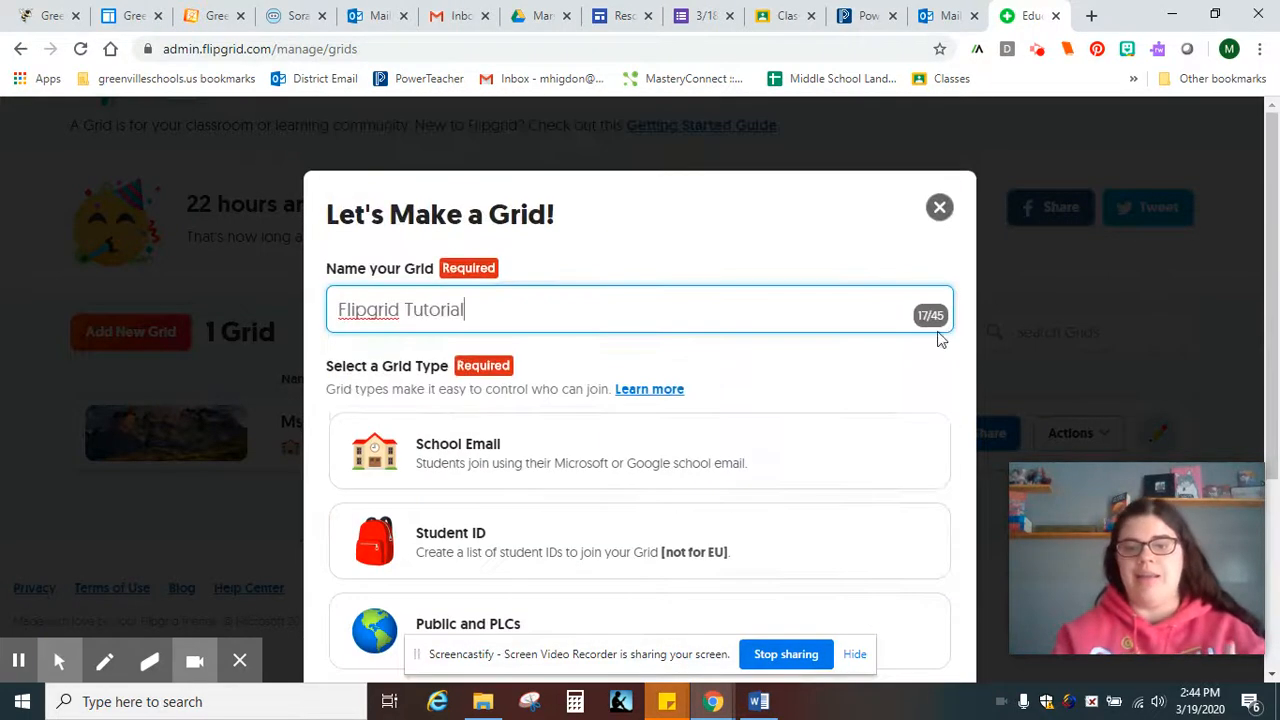
click(937, 206)
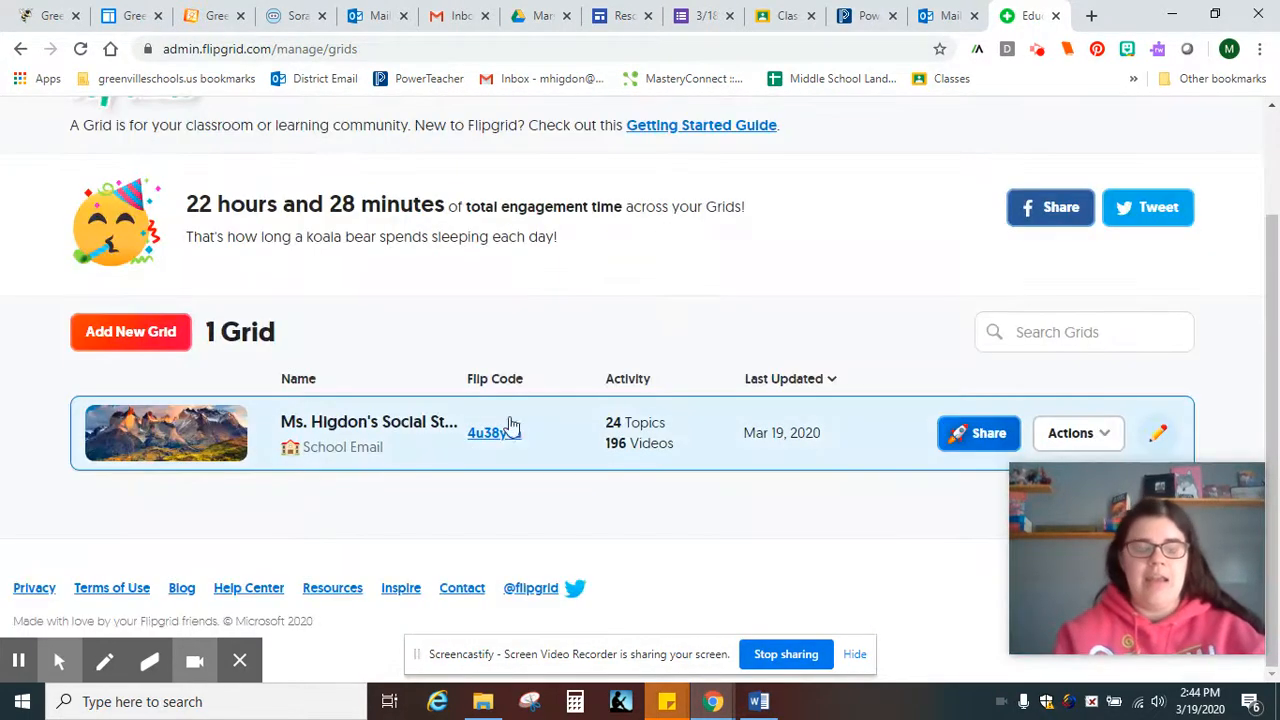
Open the social studies grid and browse its topics to the Americas Review Video topic
click(343, 452)
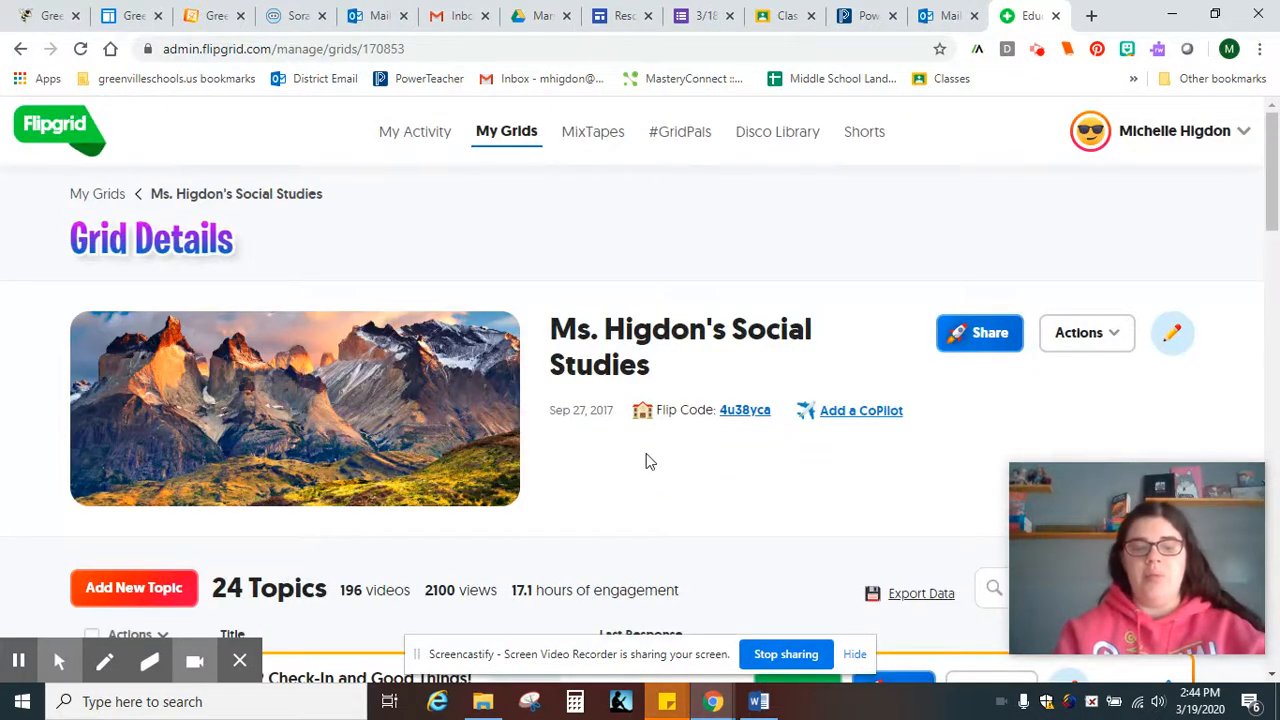
scroll(646, 458, down, 4)
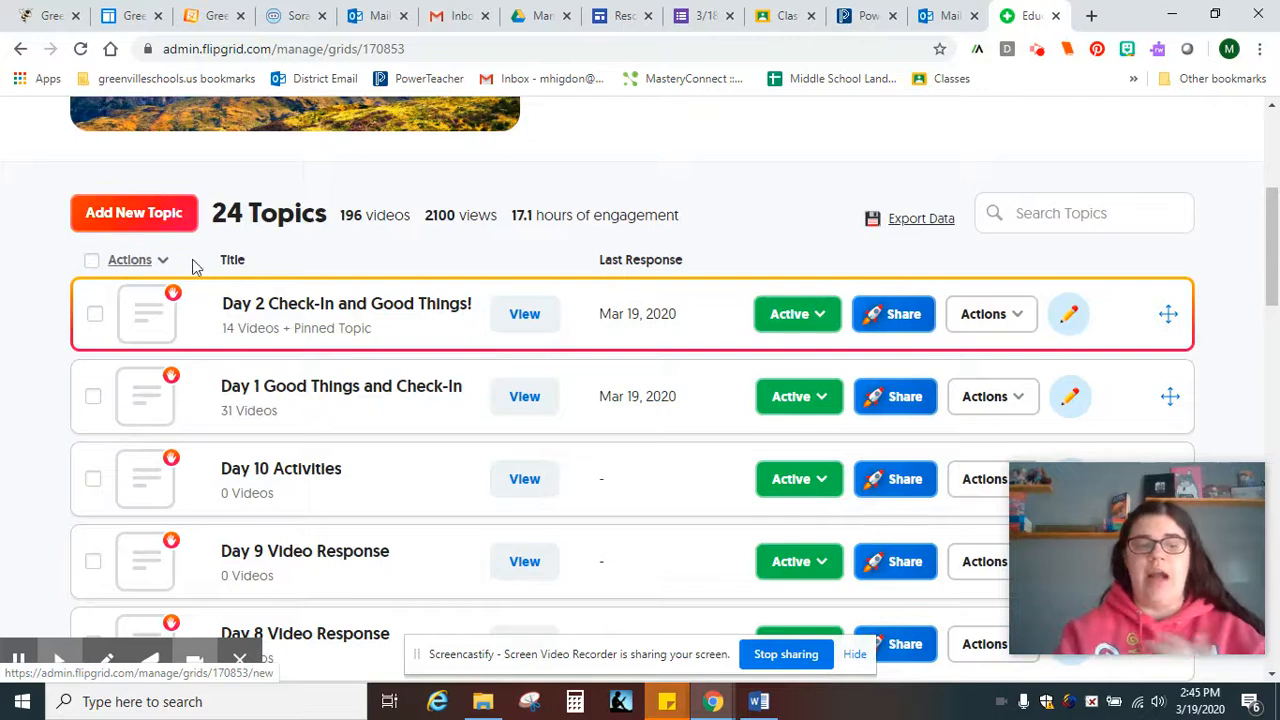
scroll(68, 388, down, 6)
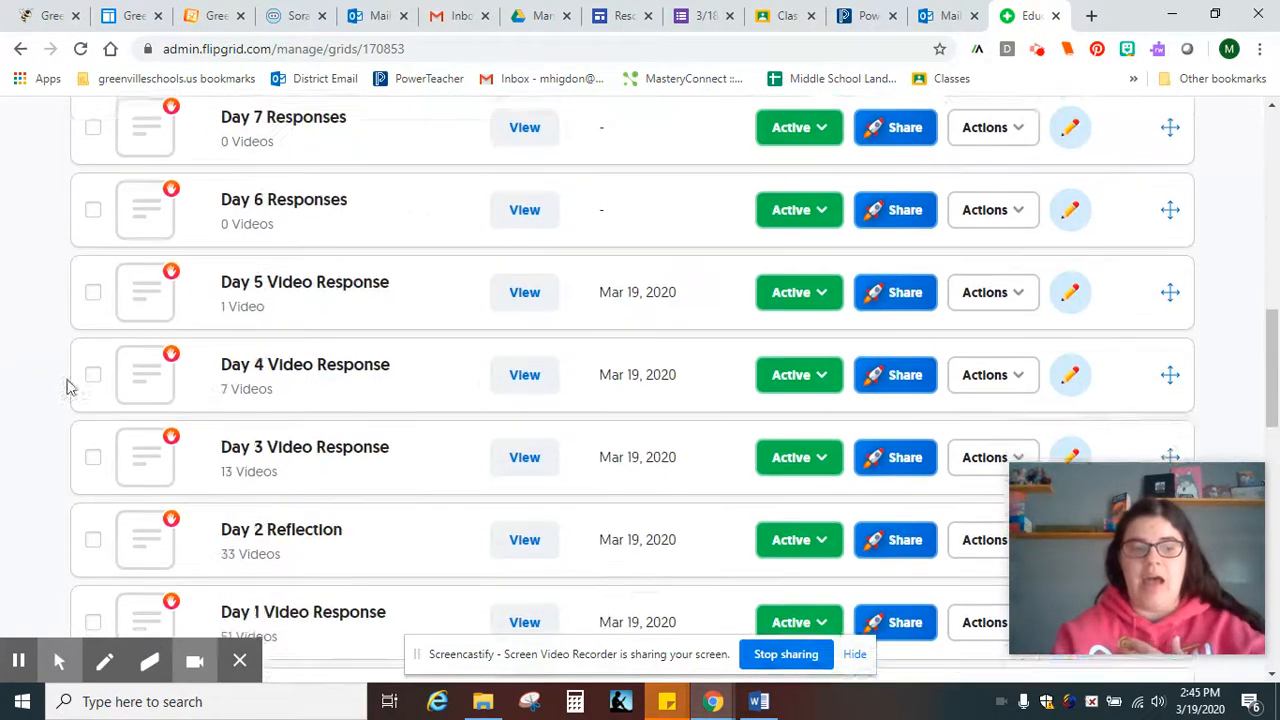
scroll(68, 385, down, 10)
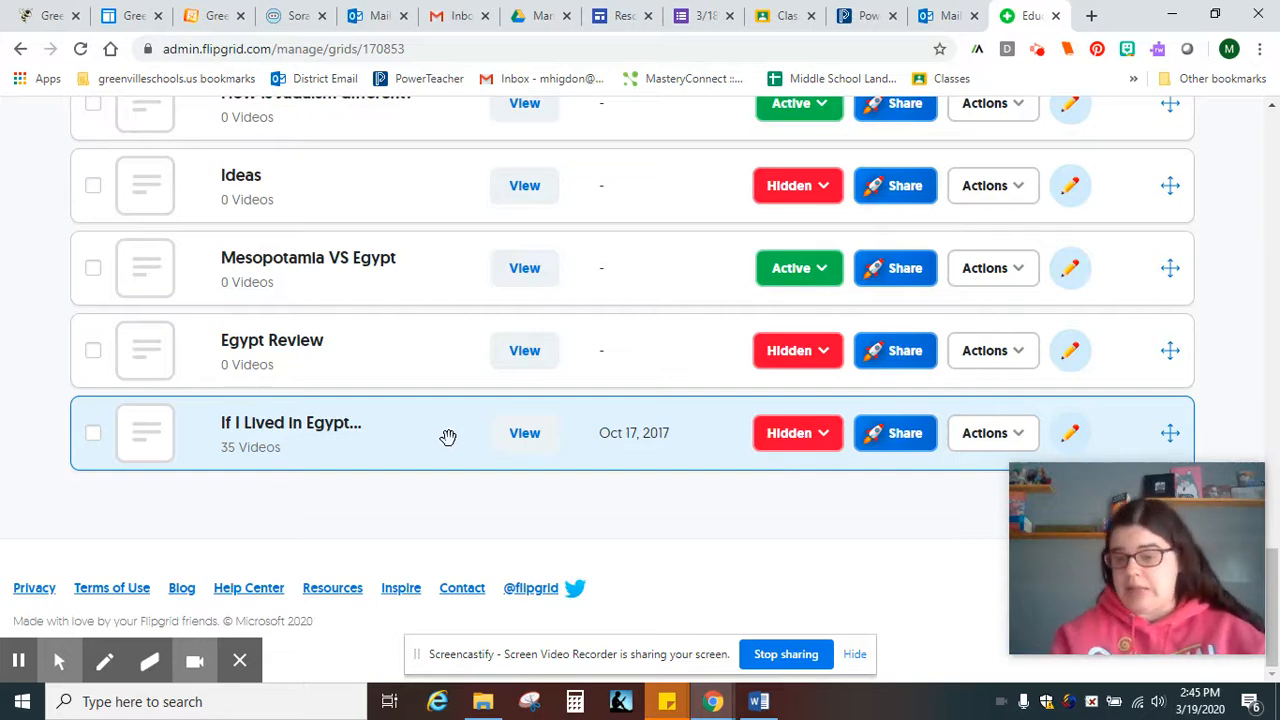
scroll(448, 437, up, 7)
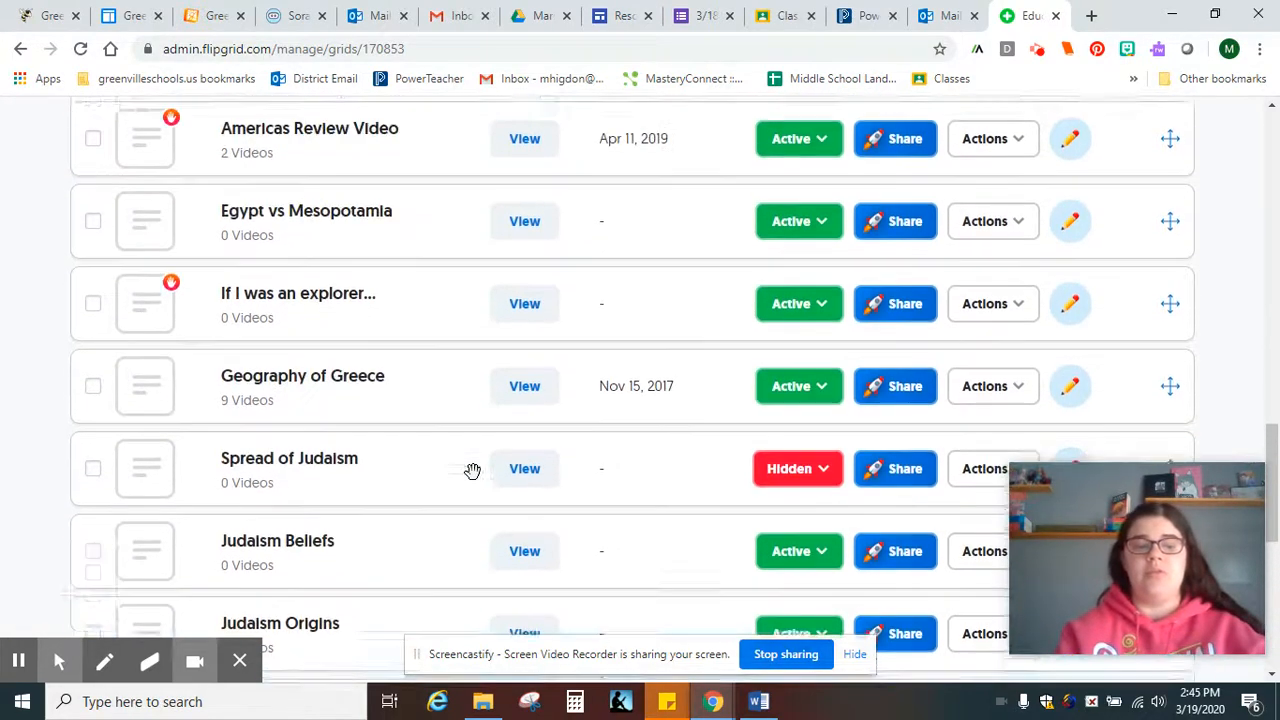
scroll(456, 444, up, 3)
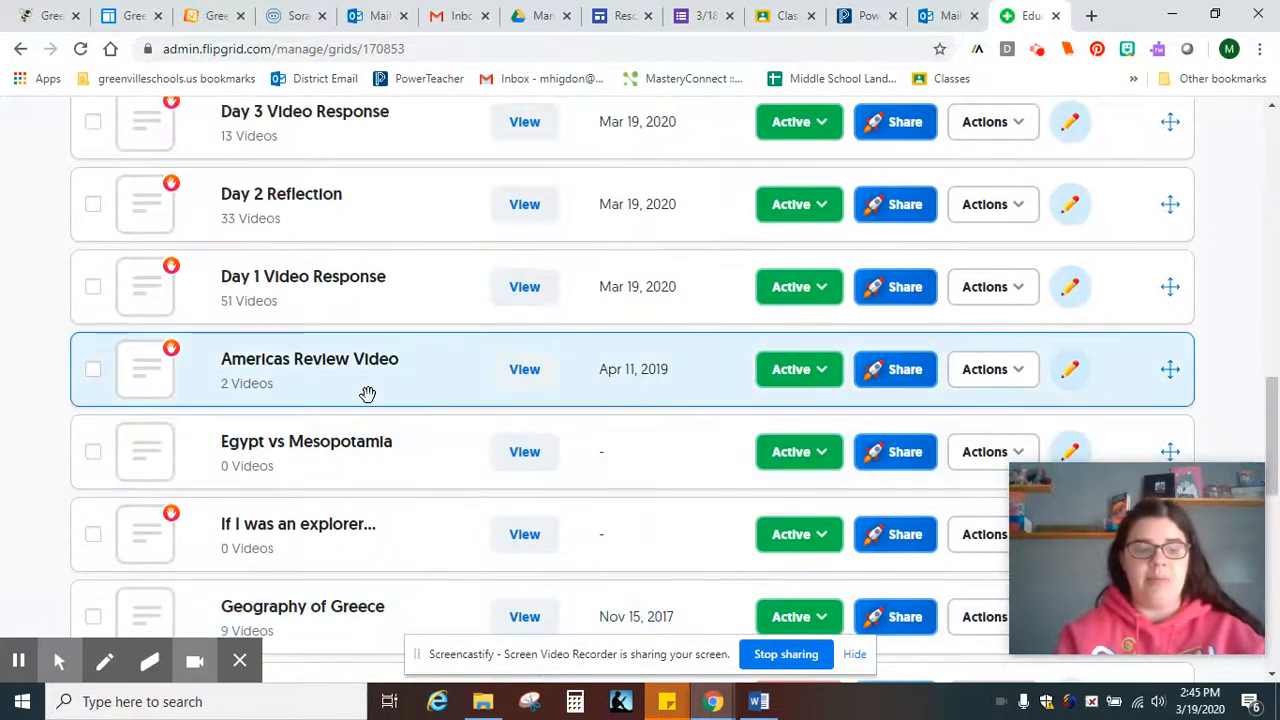
click(366, 394)
scroll(746, 462, down, 3)
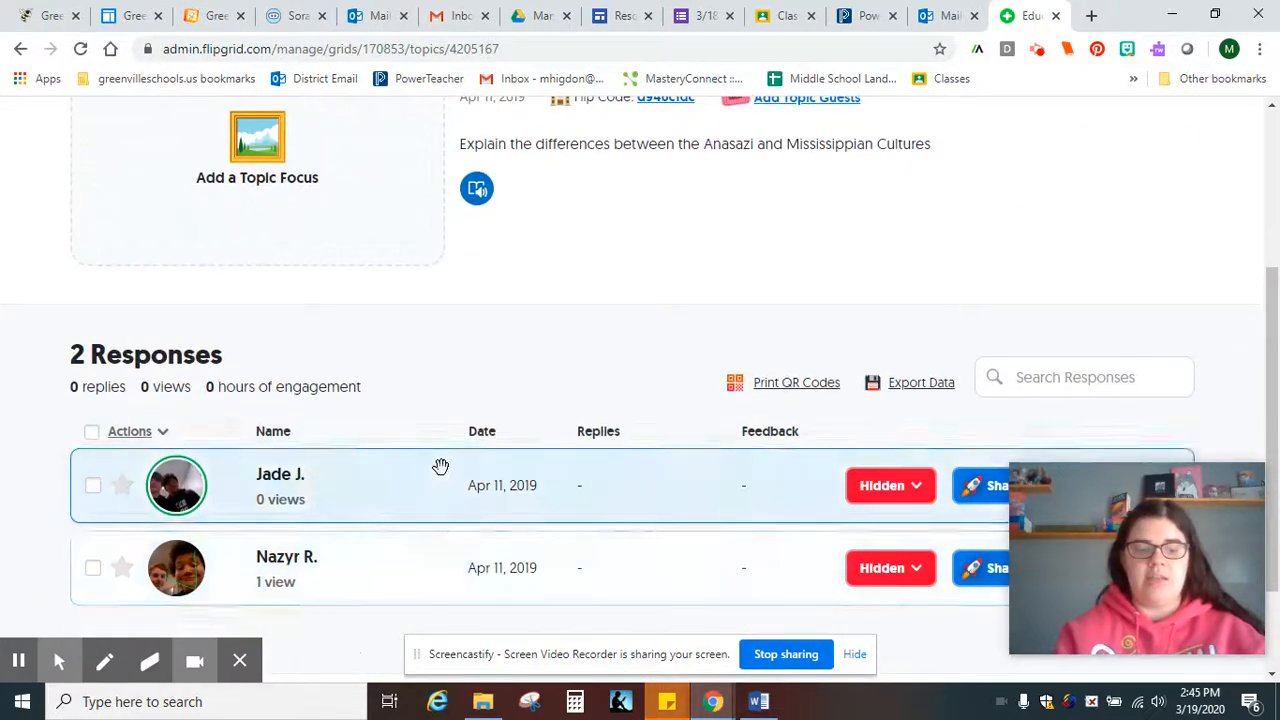
scroll(500, 480, up, 3)
Return to the social studies grid via the breadcrumb and start a new topic with Add New Topic
click(294, 197)
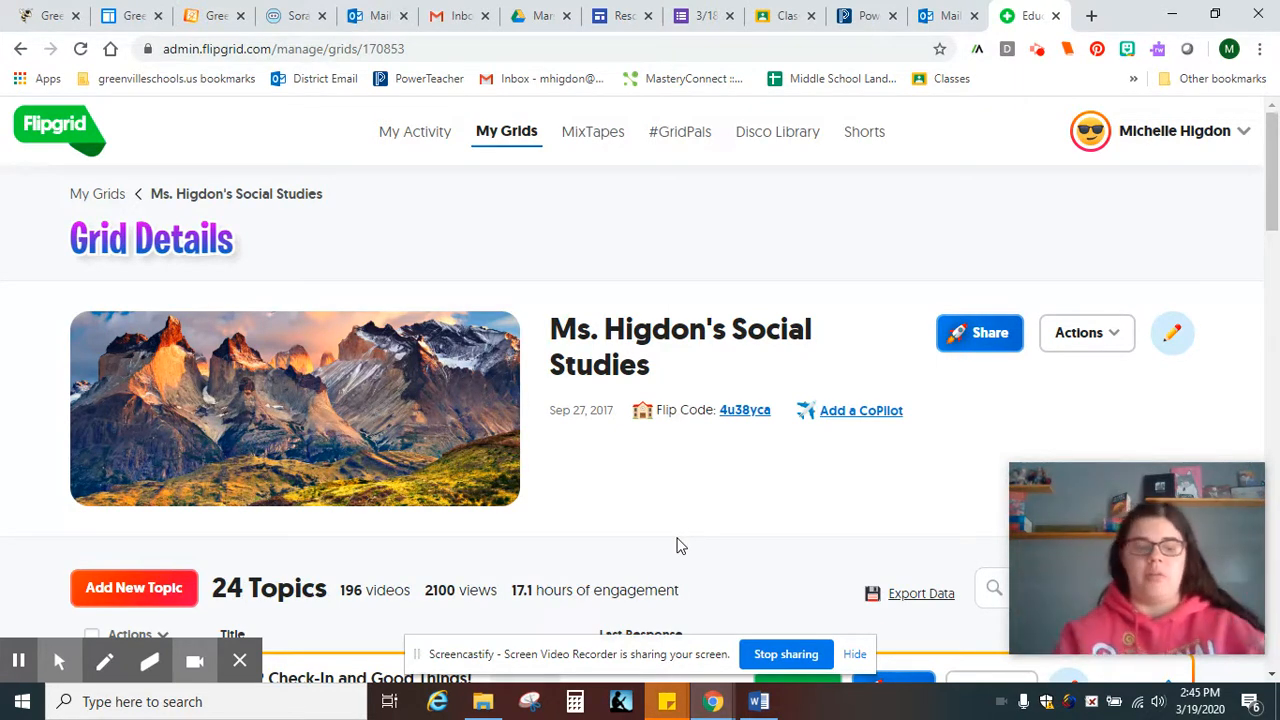
scroll(666, 503, down, 1)
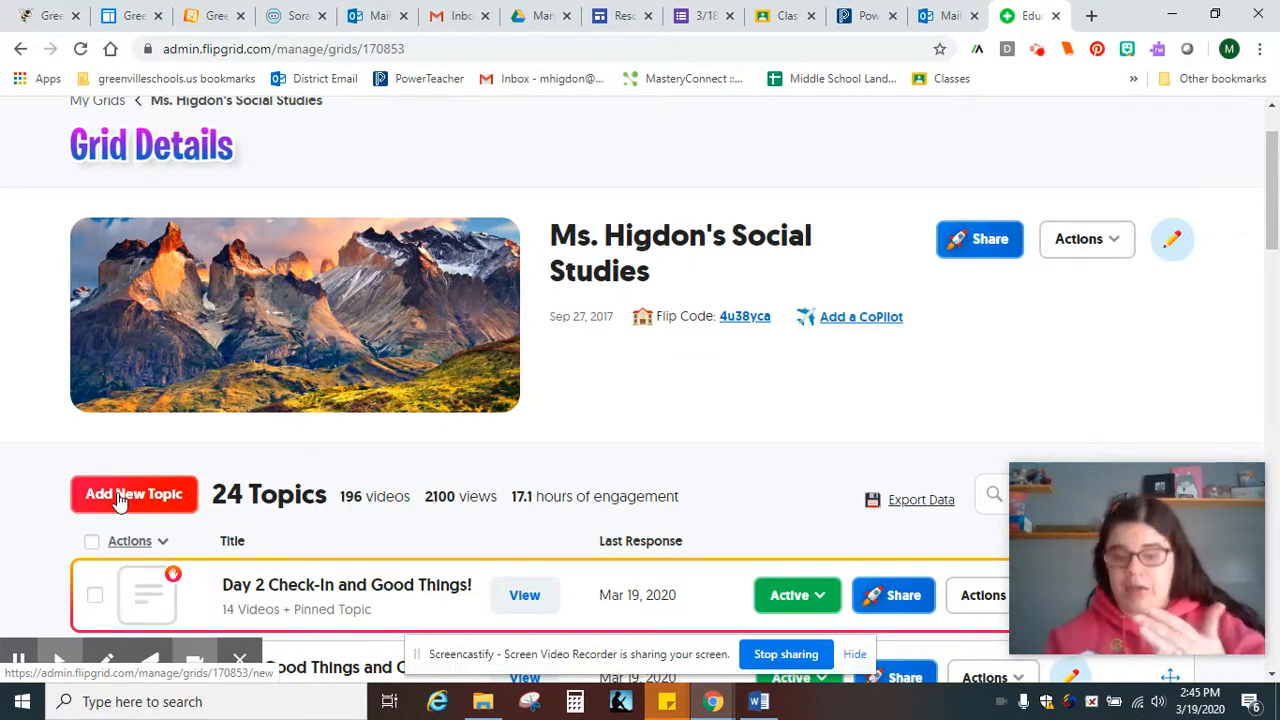
click(118, 500)
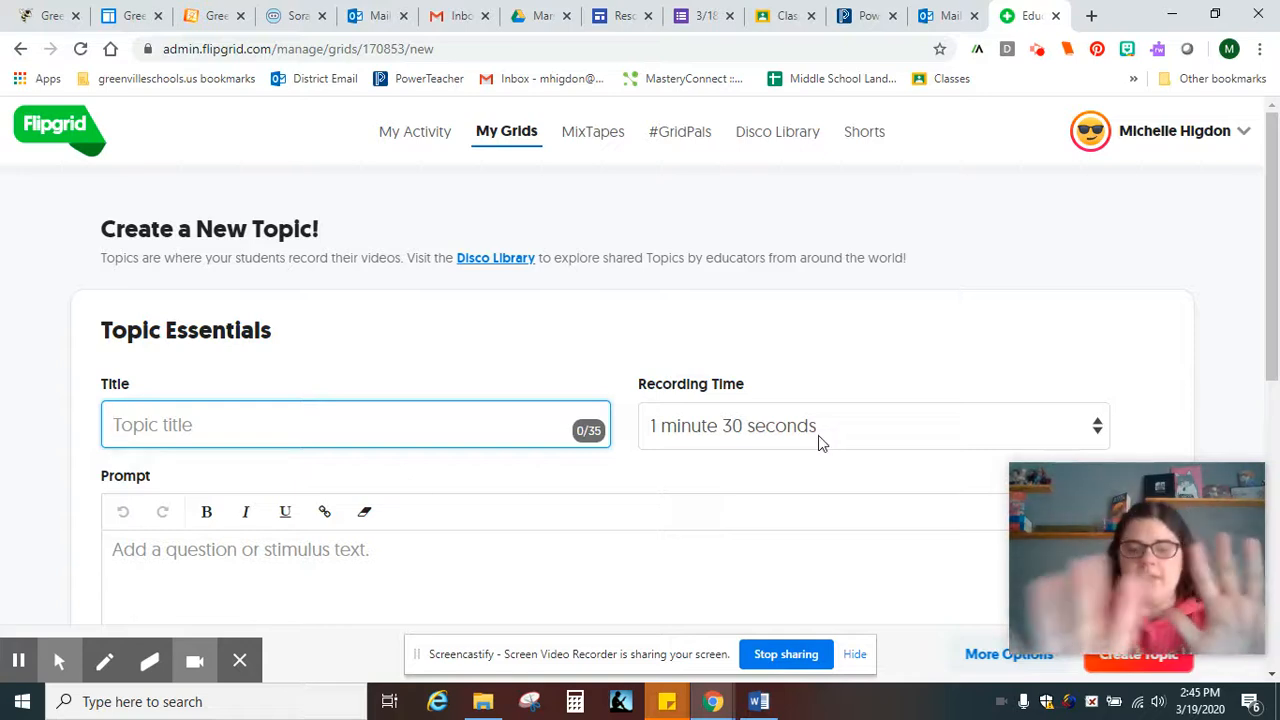
Title the new topic 'Day 3: Check in and Good Things!'
scroll(428, 397, down, 1)
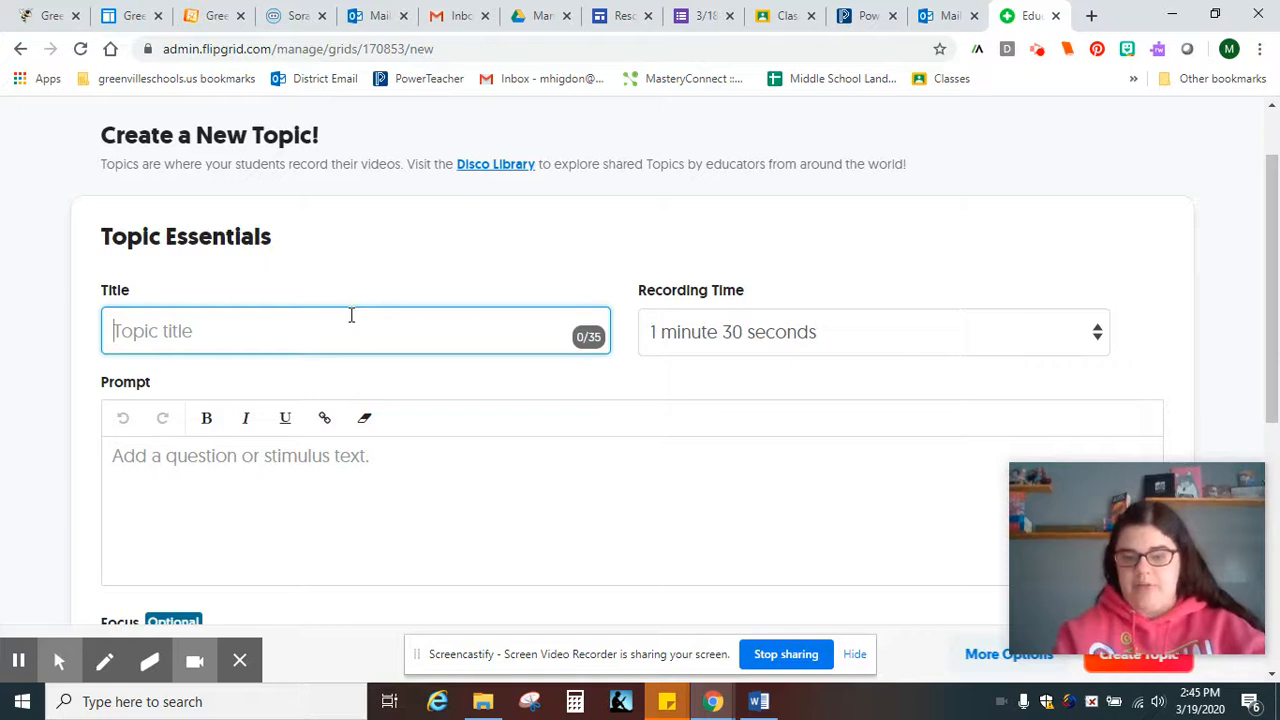
text(D)
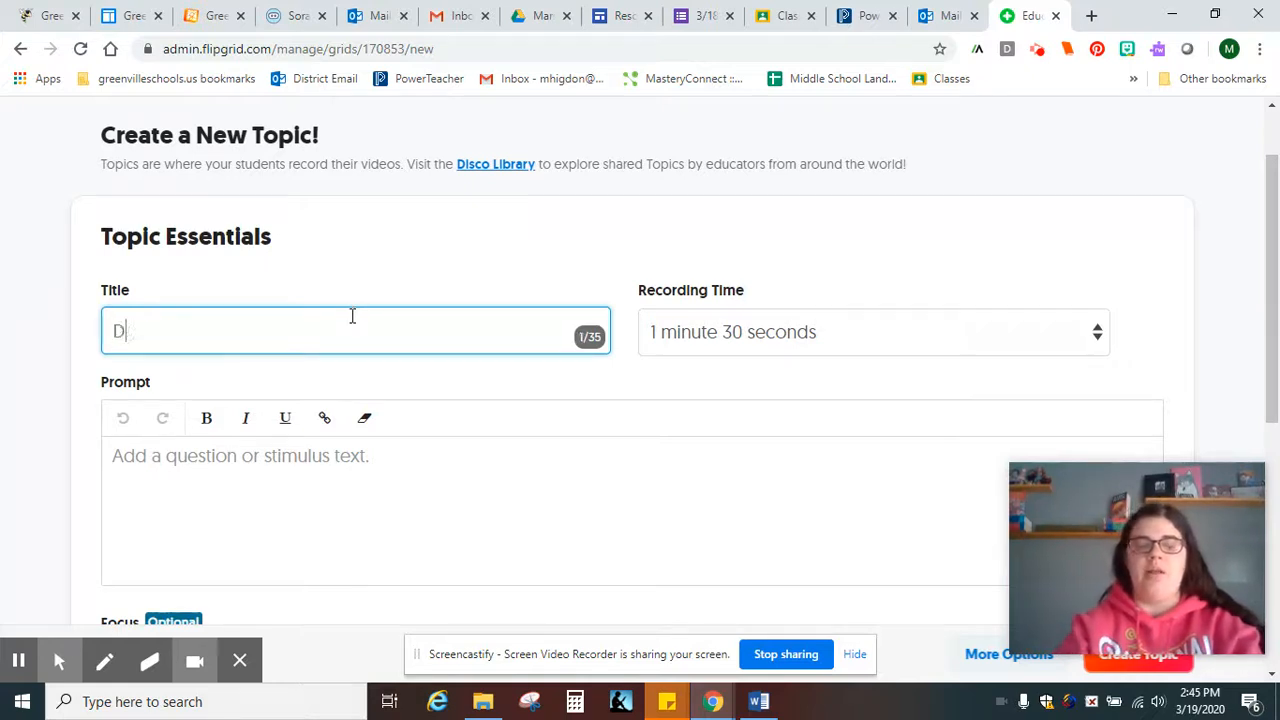
text(ay 3: Check i)
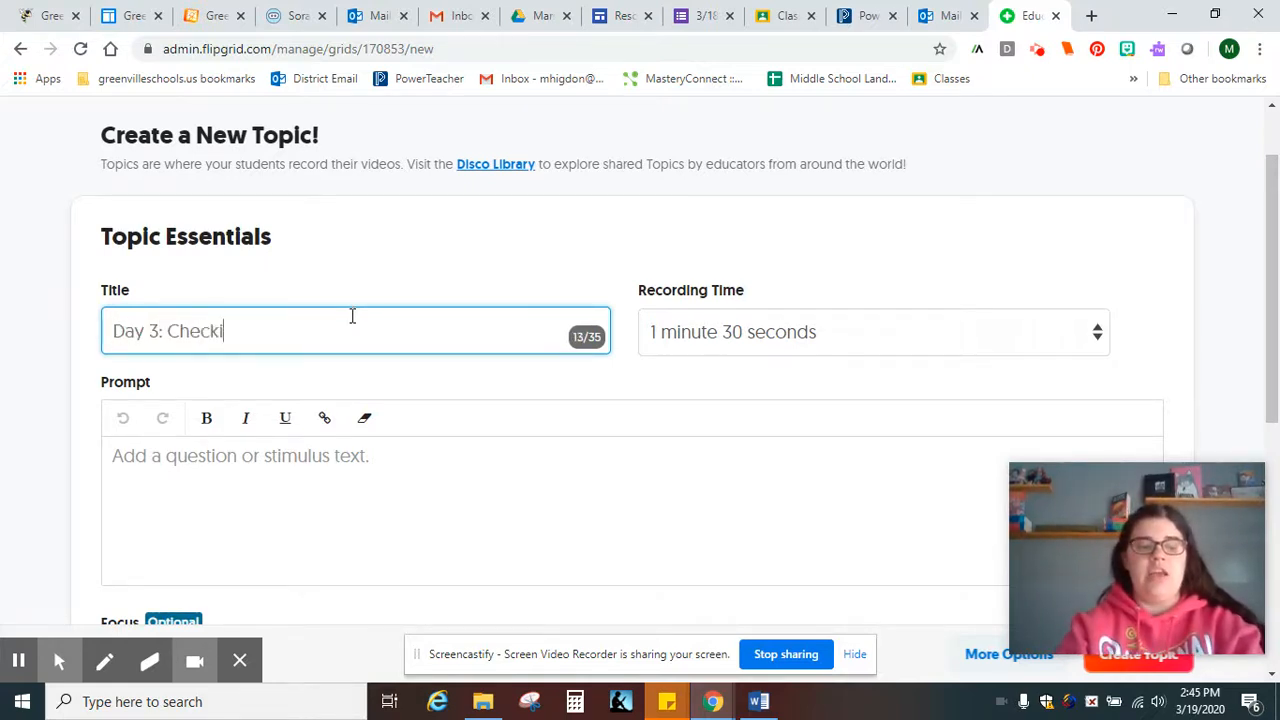
text(n and Good Things!)
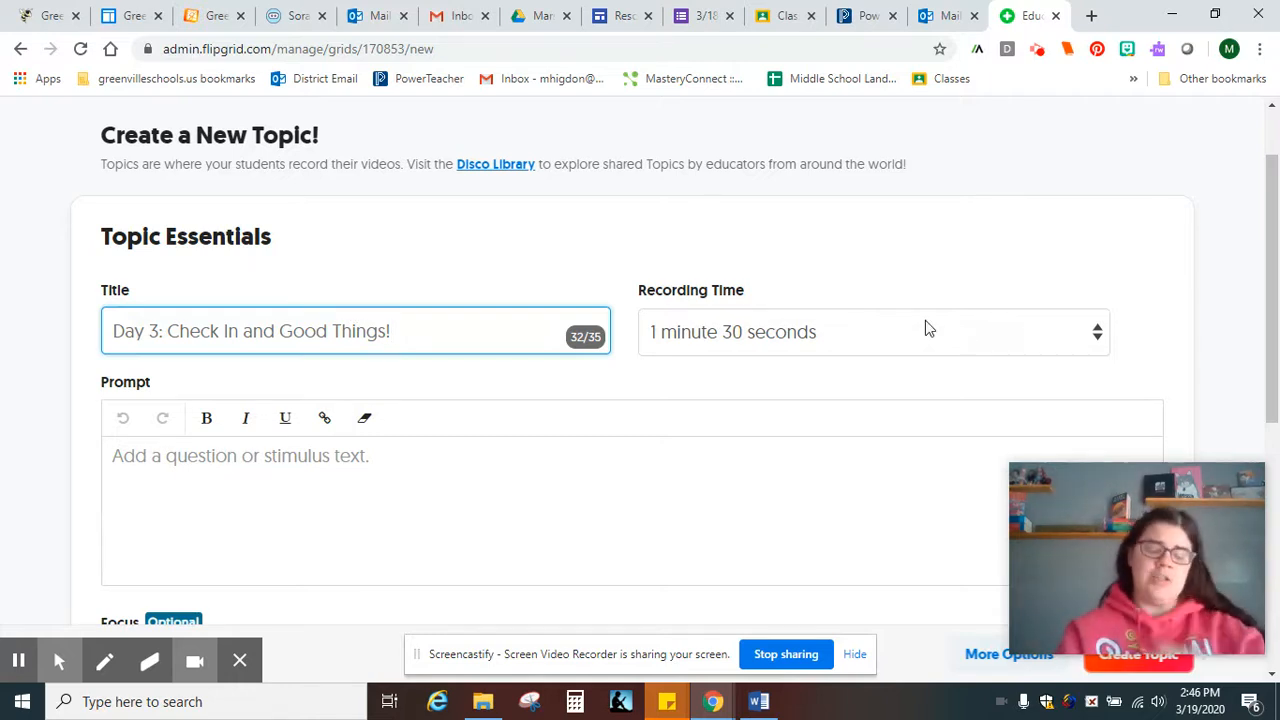
click(953, 322)
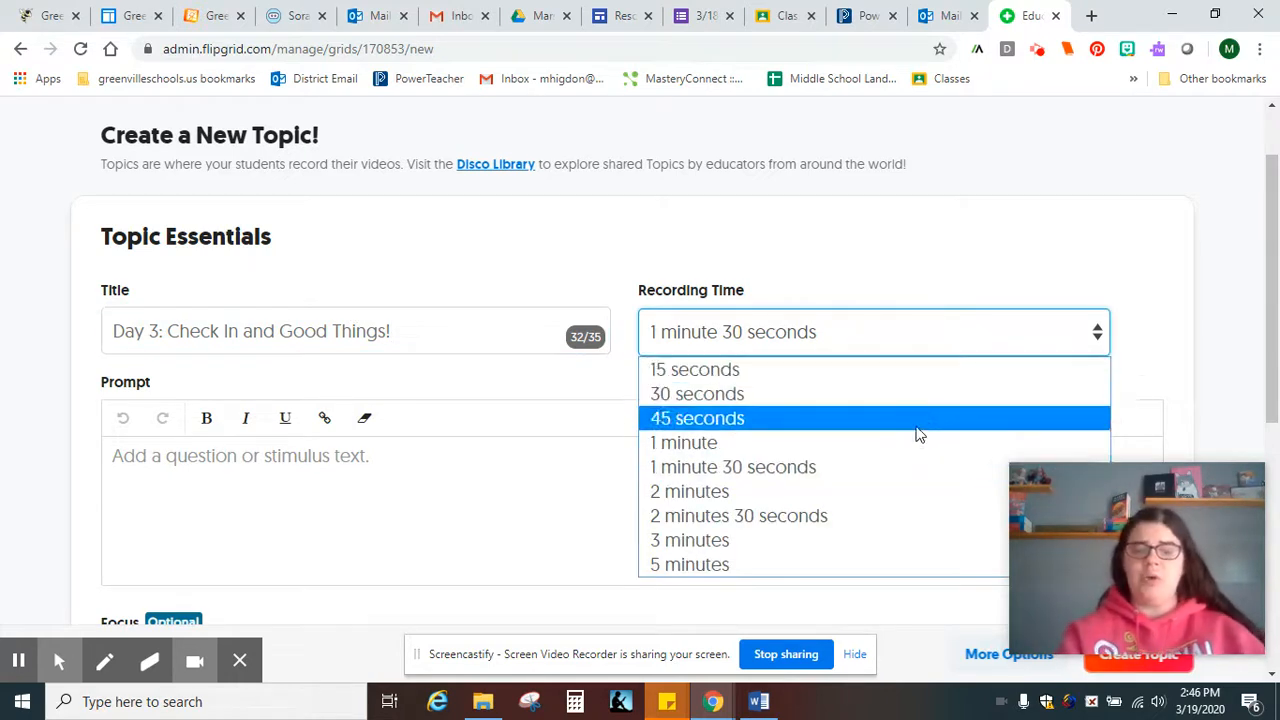
click(855, 474)
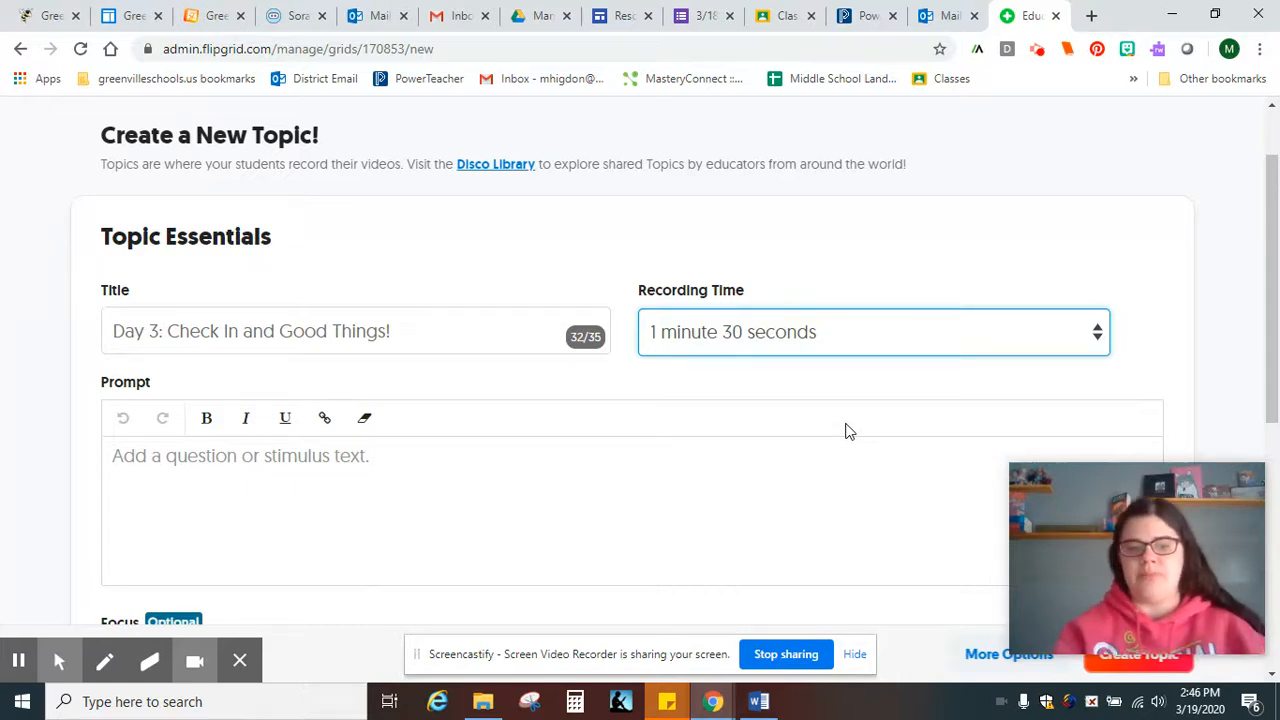
scroll(845, 431, down, 1)
click(555, 412)
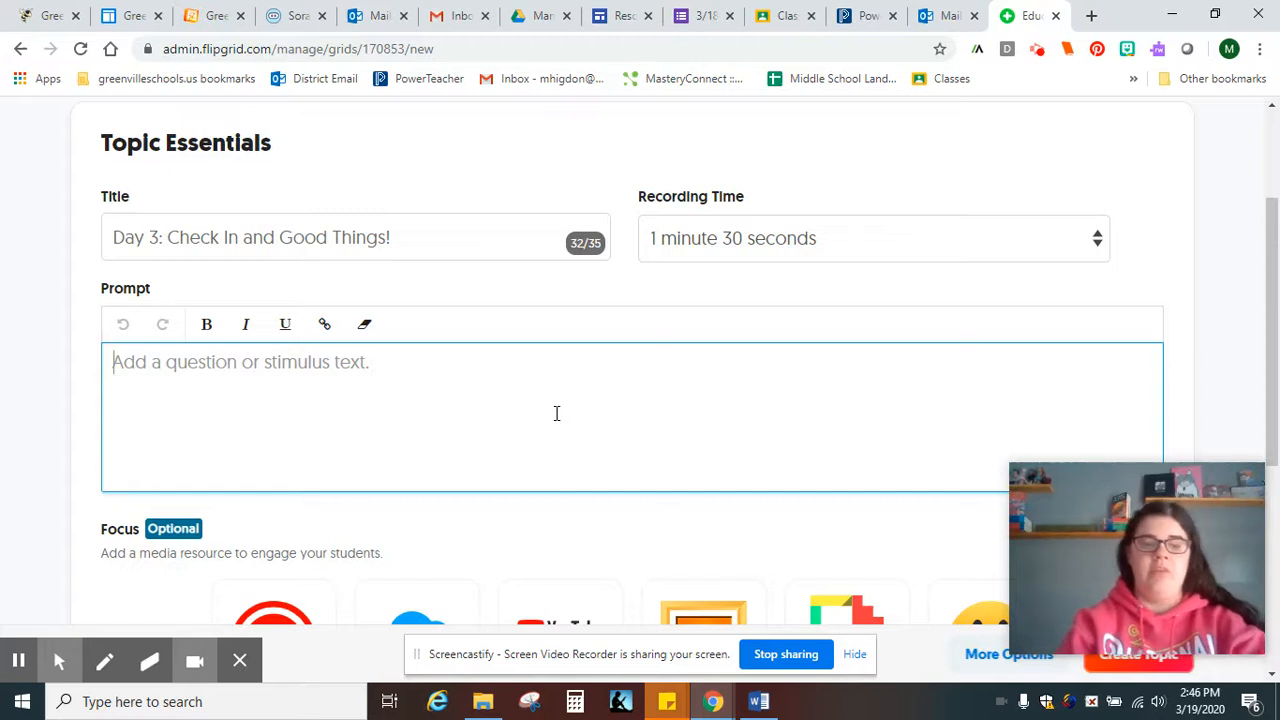
Write the Day 3 check-in welcome prompt, ending 'I look forward to hearing from you!', fixing 'hearing'
text(Hey)
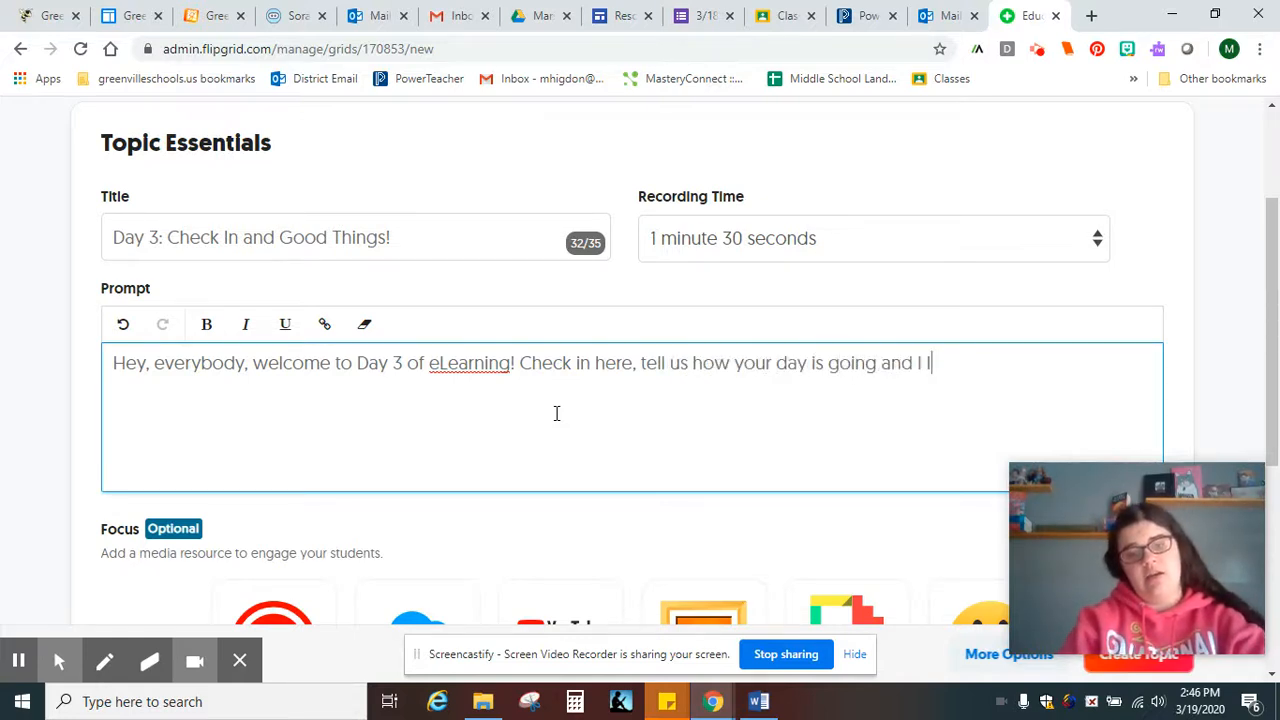
text(haerin)
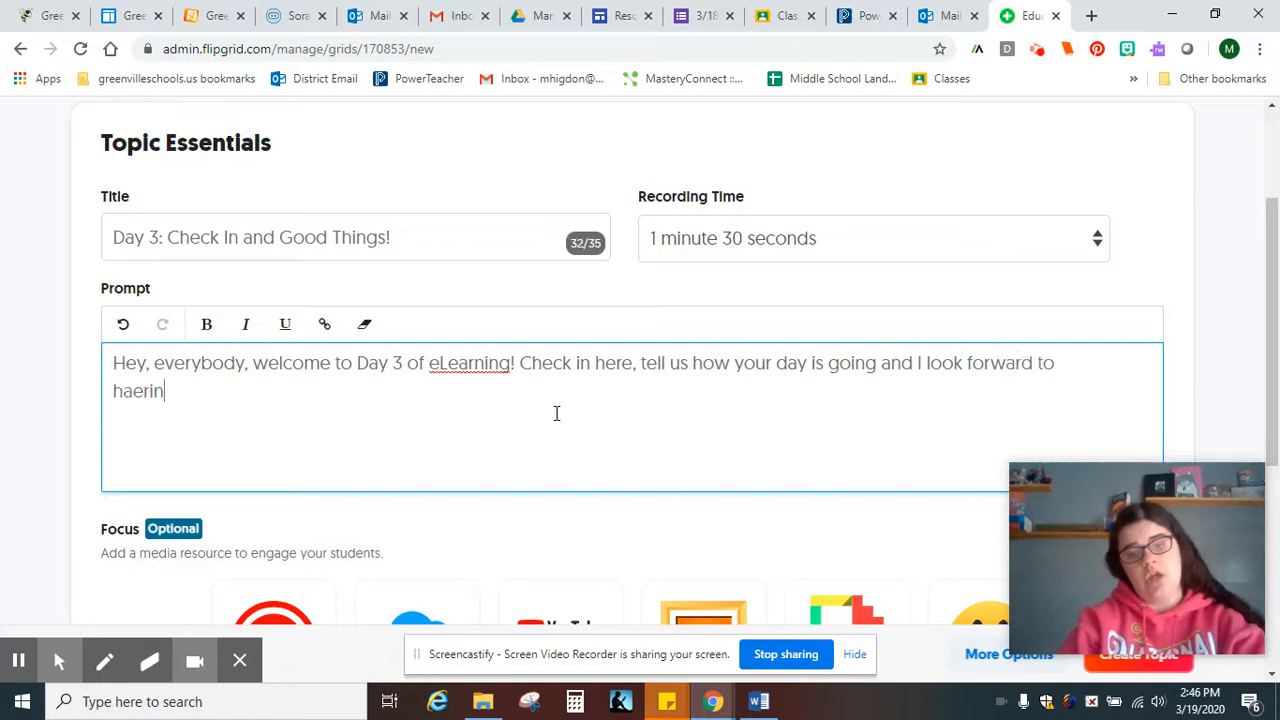
key(BackSpace)
key(BackSpace)
key(BackSpace)
key(BackSpace)
text(ng from you!)
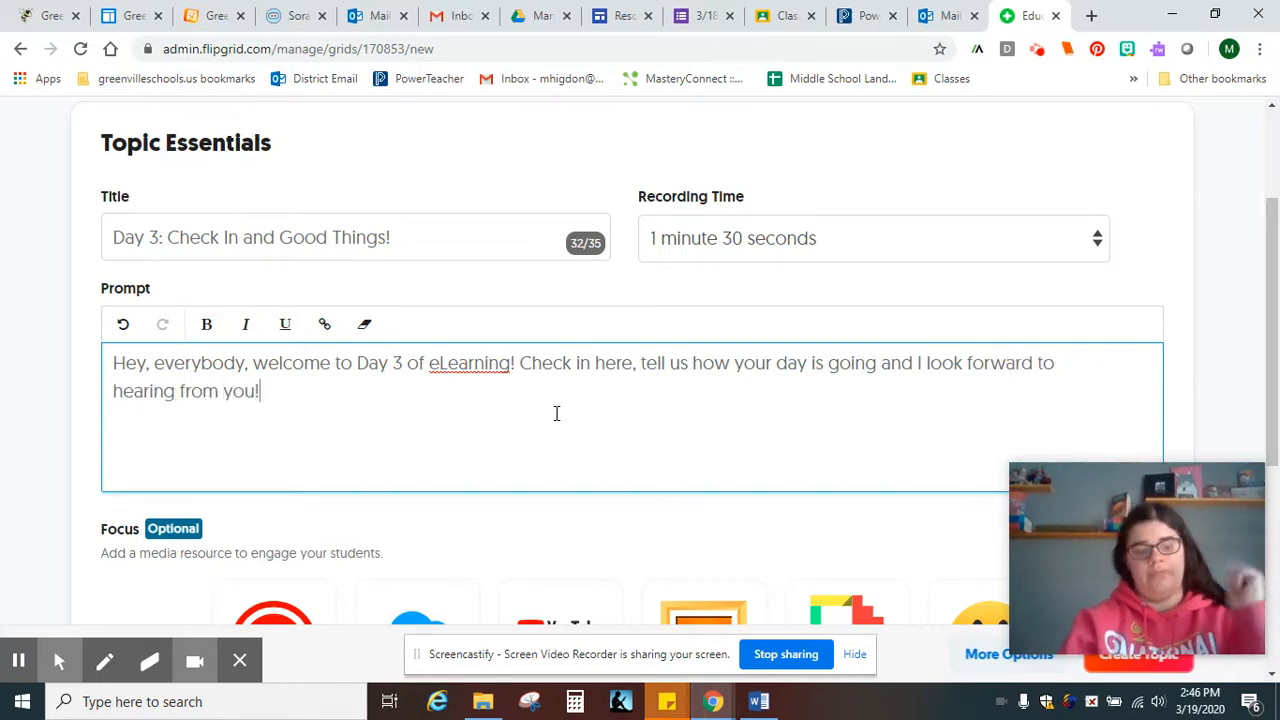
scroll(557, 413, down, 1)
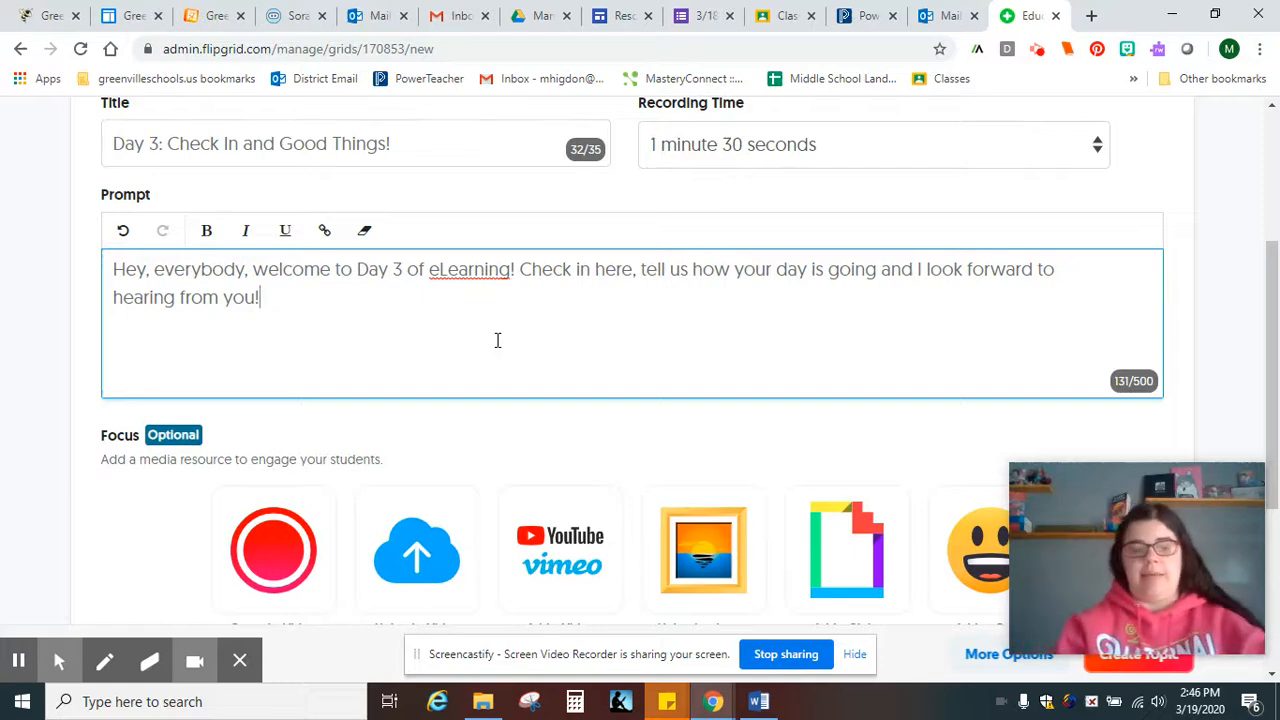
Expand More Options to reveal Topic Tip, Topic Attachments and other topic settings
scroll(500, 345, down, 2)
scroll(505, 355, down, 1)
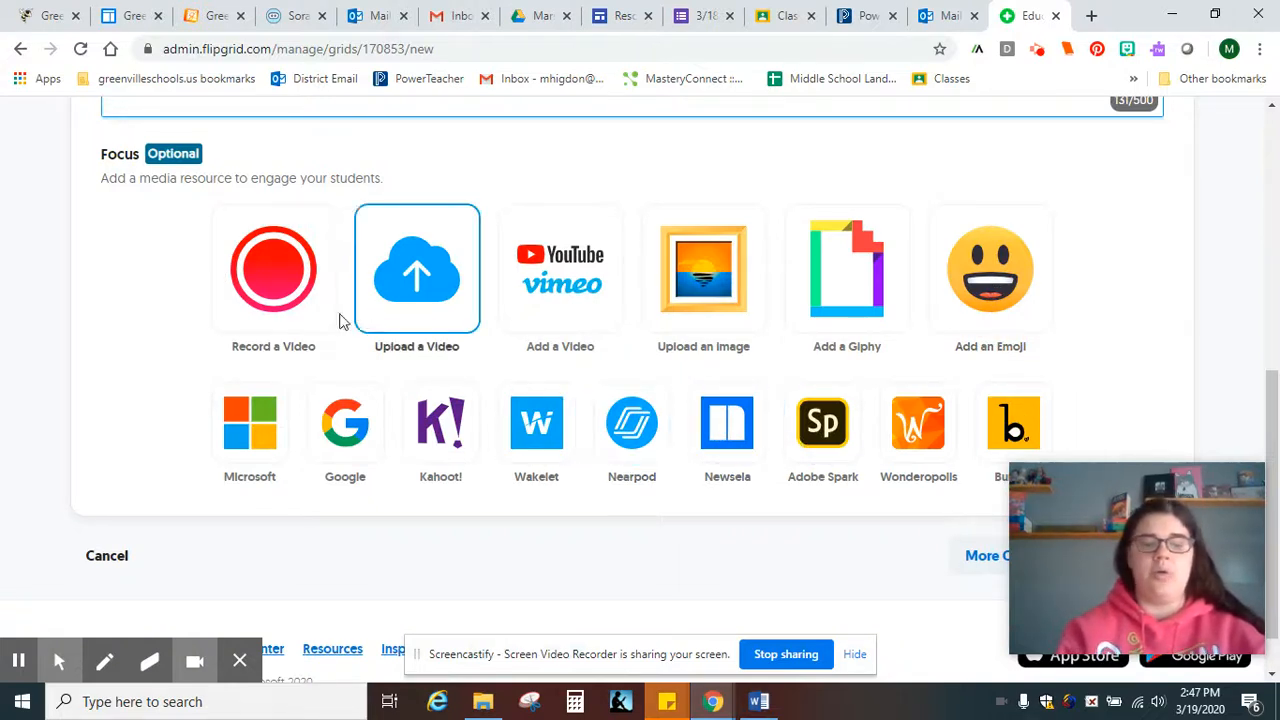
scroll(535, 444, down, 2)
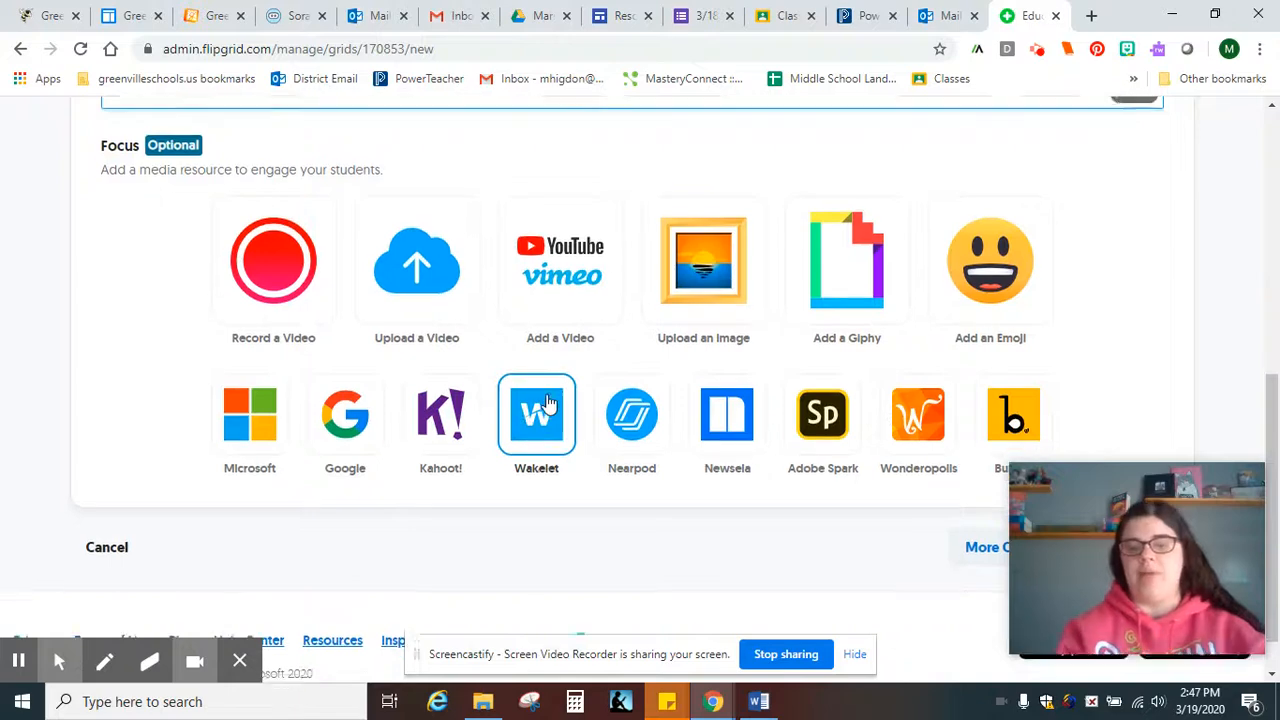
scroll(537, 484, up, 3)
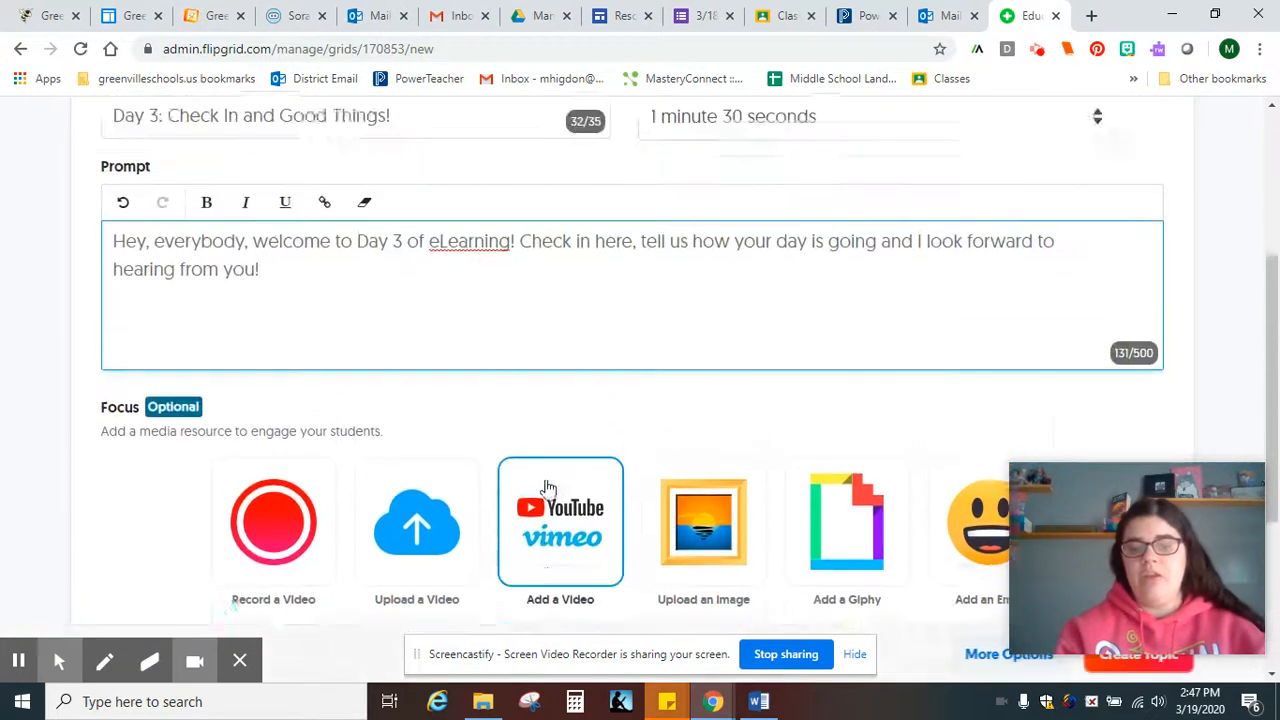
scroll(547, 480, down, 1)
scroll(547, 480, down, 4)
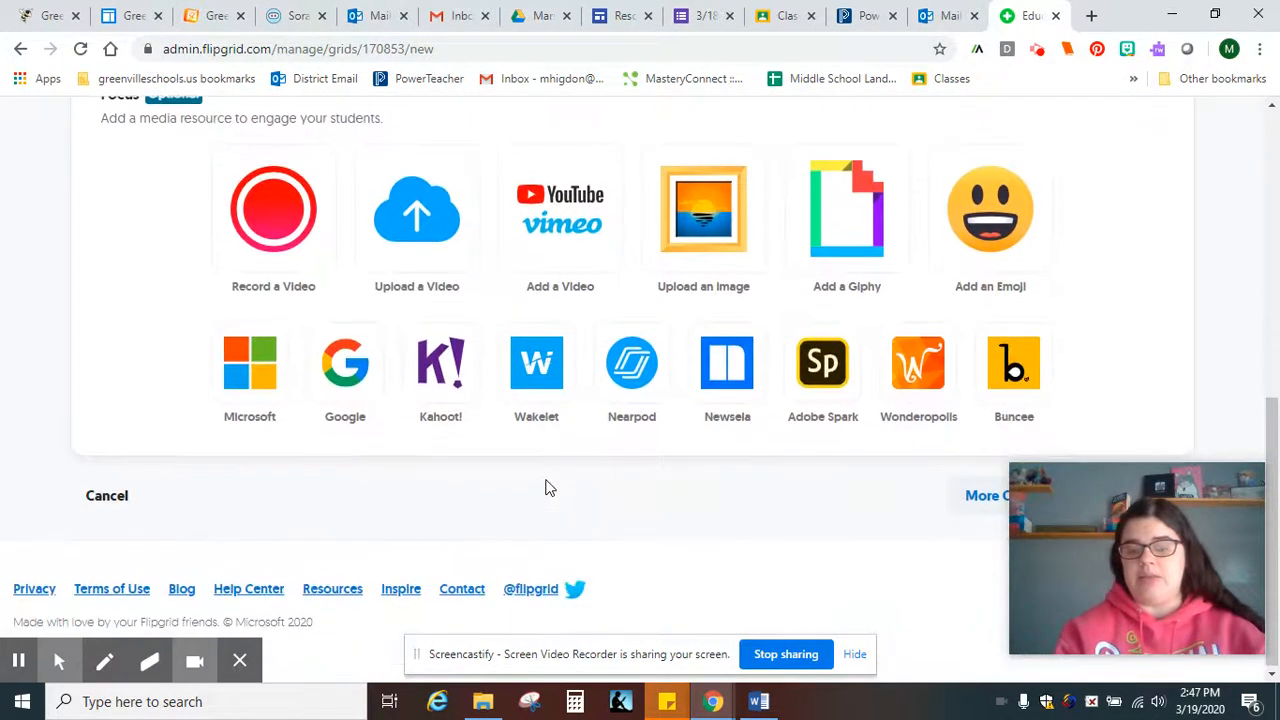
mouse_move(1128, 495)
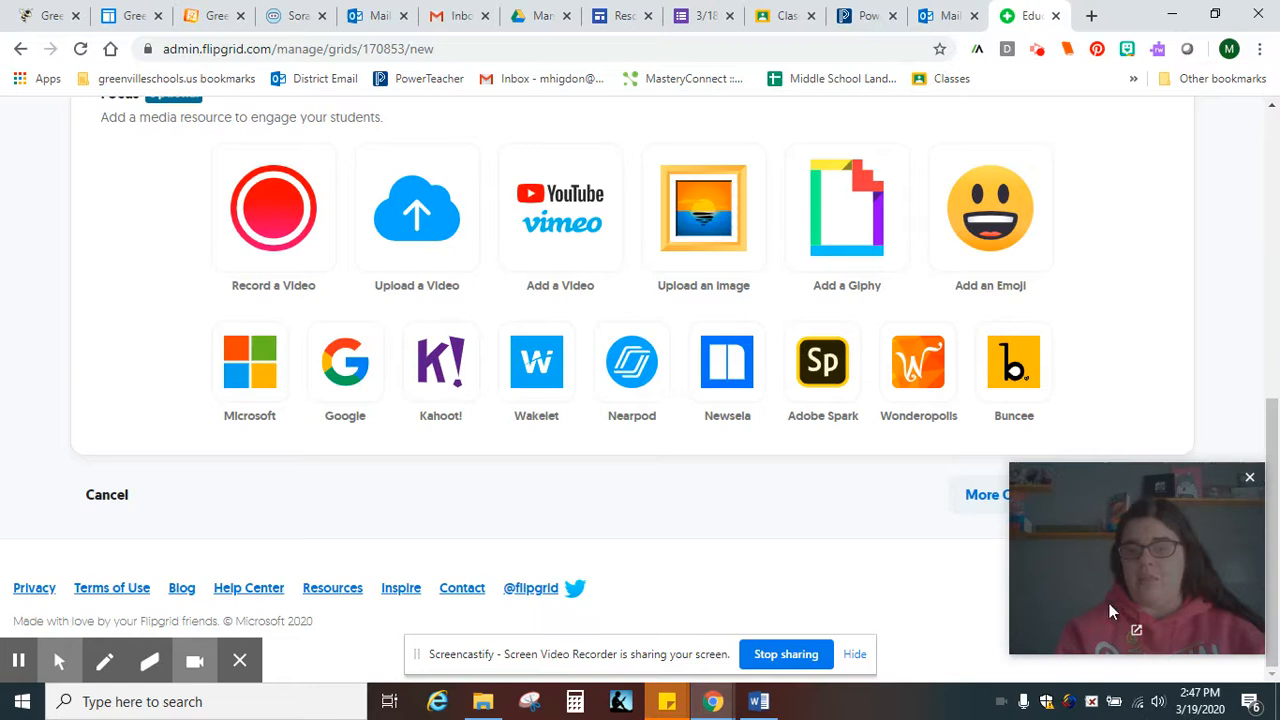
click(979, 496)
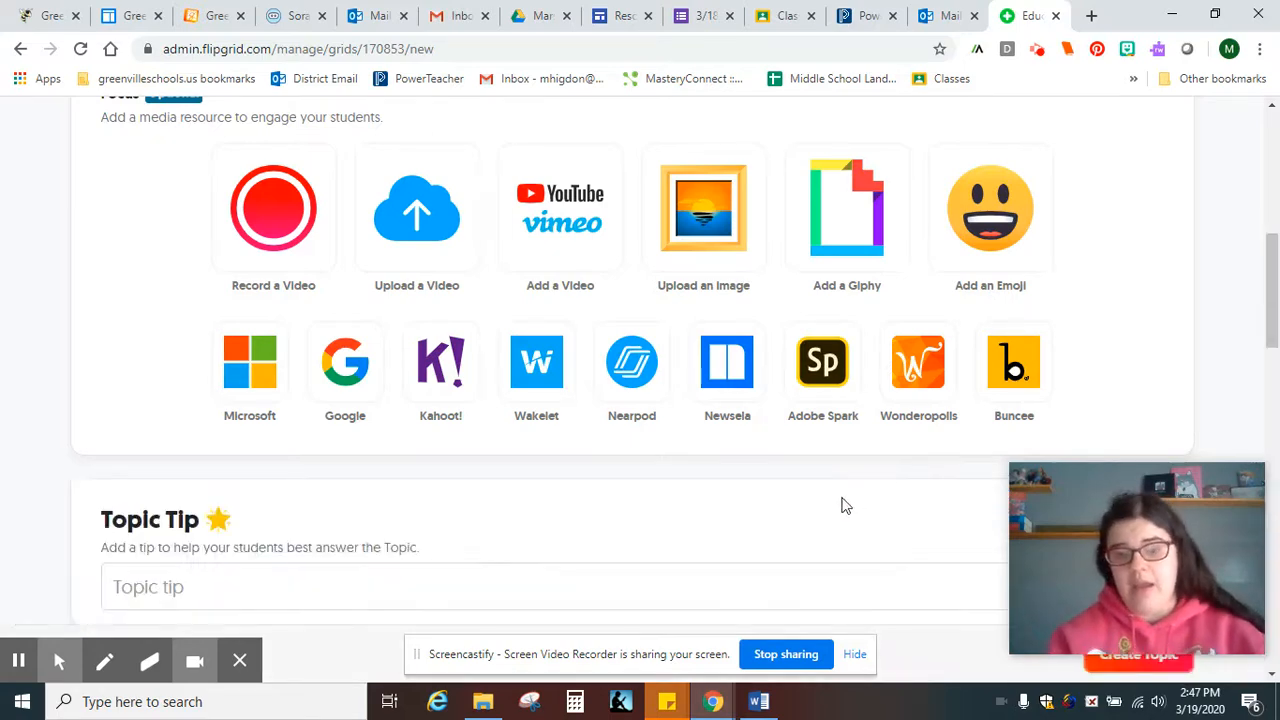
scroll(841, 505, down, 3)
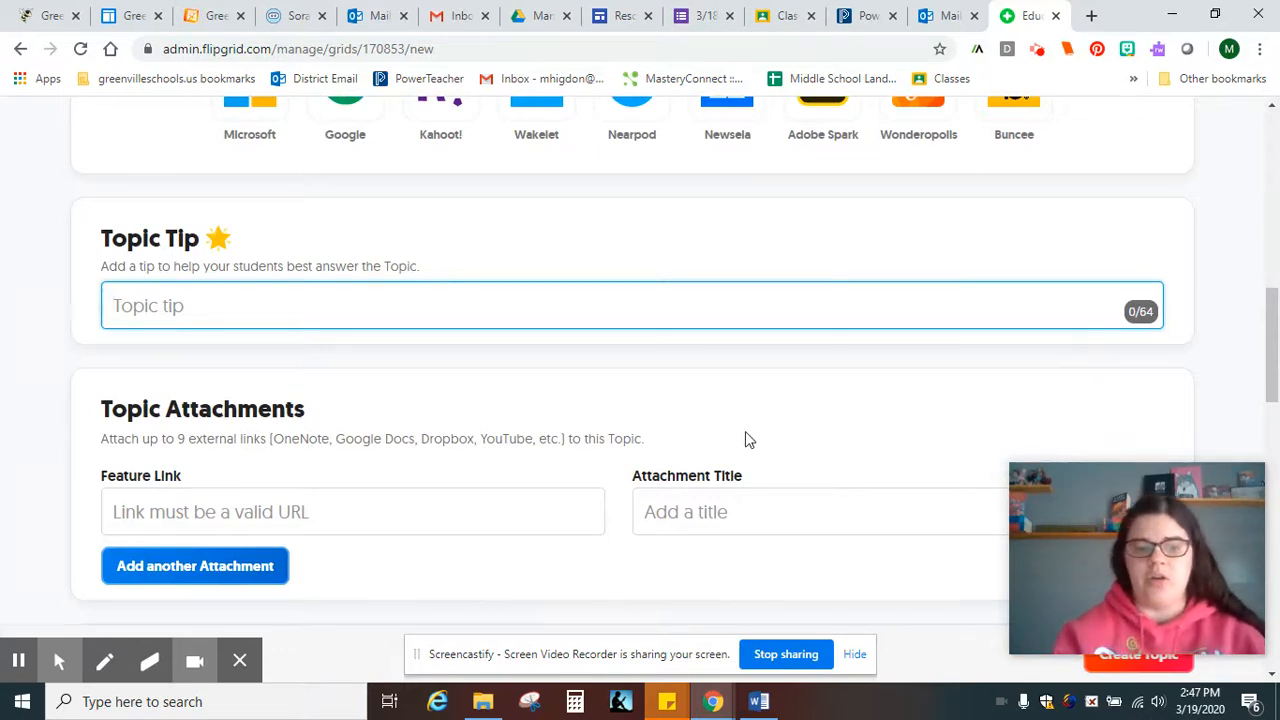
Switch on Video Moderation under Topic Status so student videos stay hidden until activated
scroll(745, 431, down, 4)
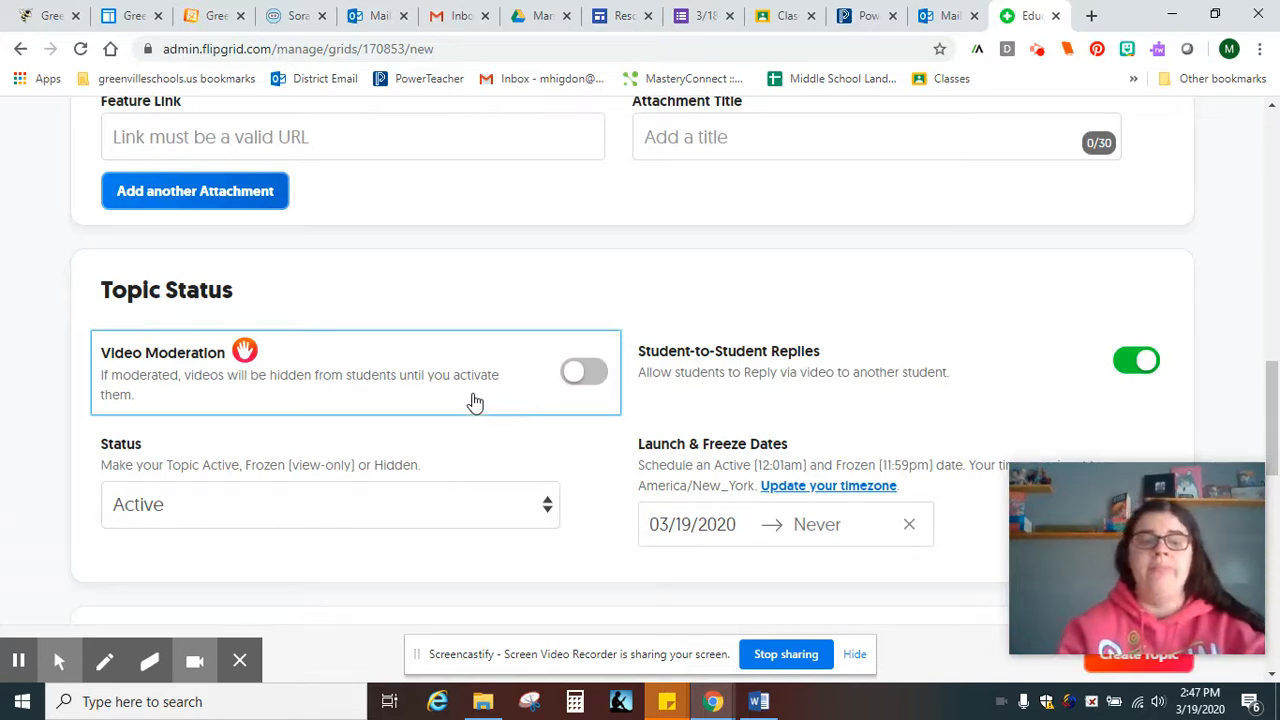
click(580, 370)
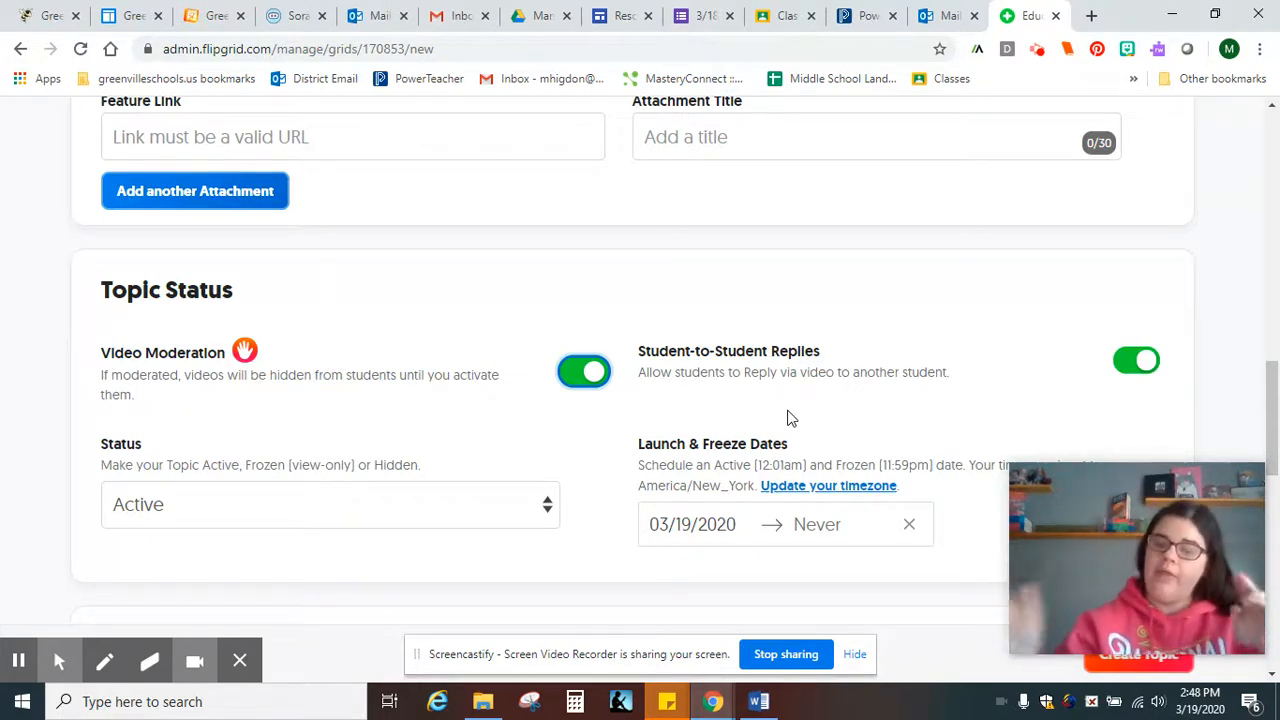
scroll(508, 466, down, 1)
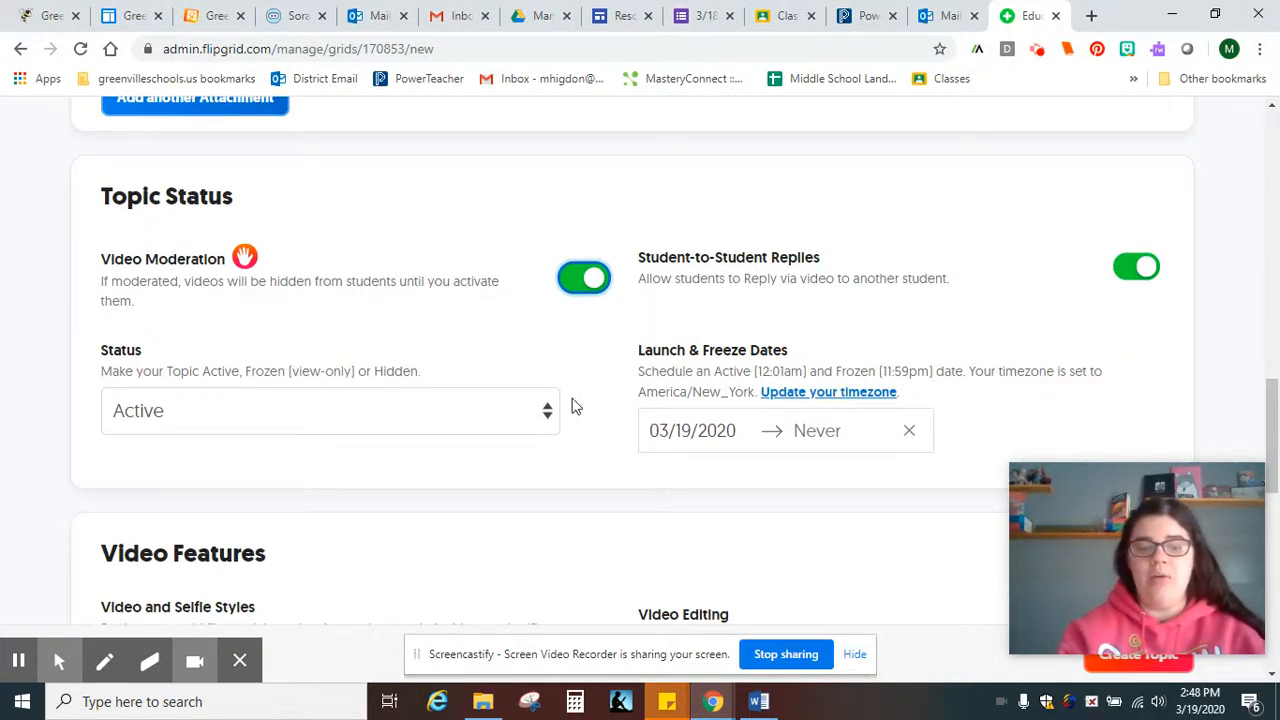
Set the launch date to 03/24/2020 with no freeze date
click(737, 444)
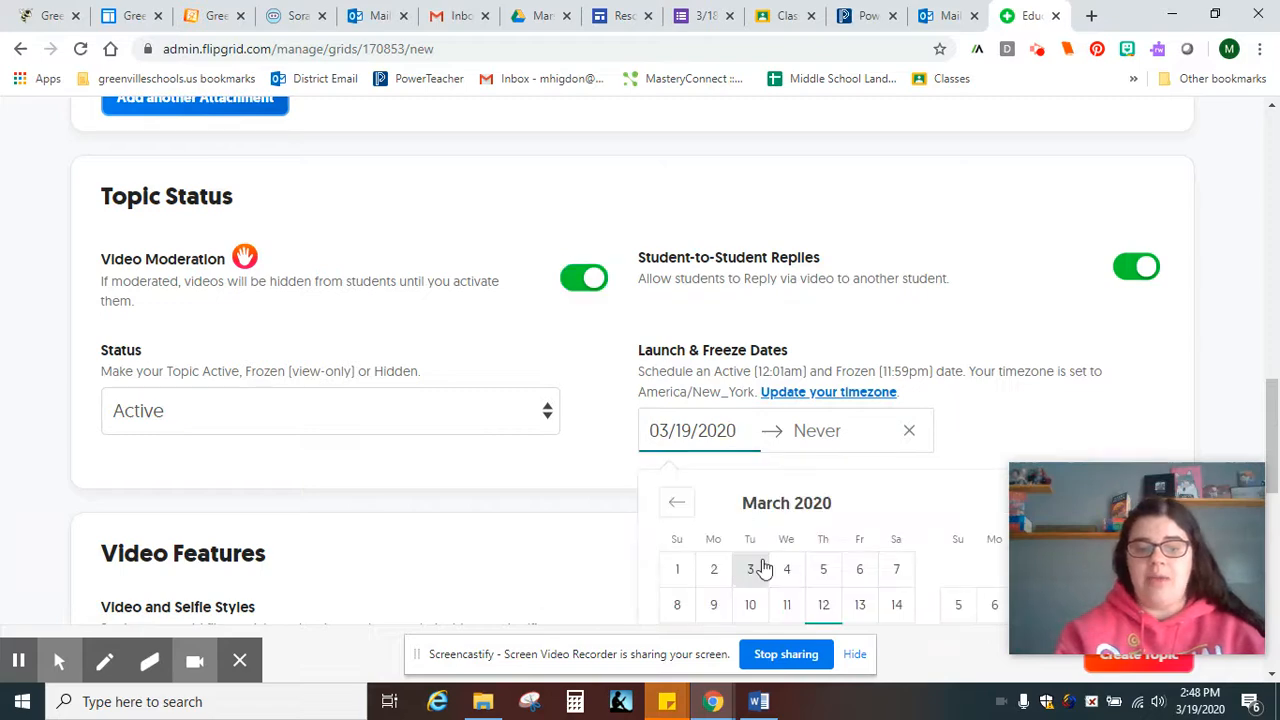
scroll(760, 580, down, 1)
click(758, 593)
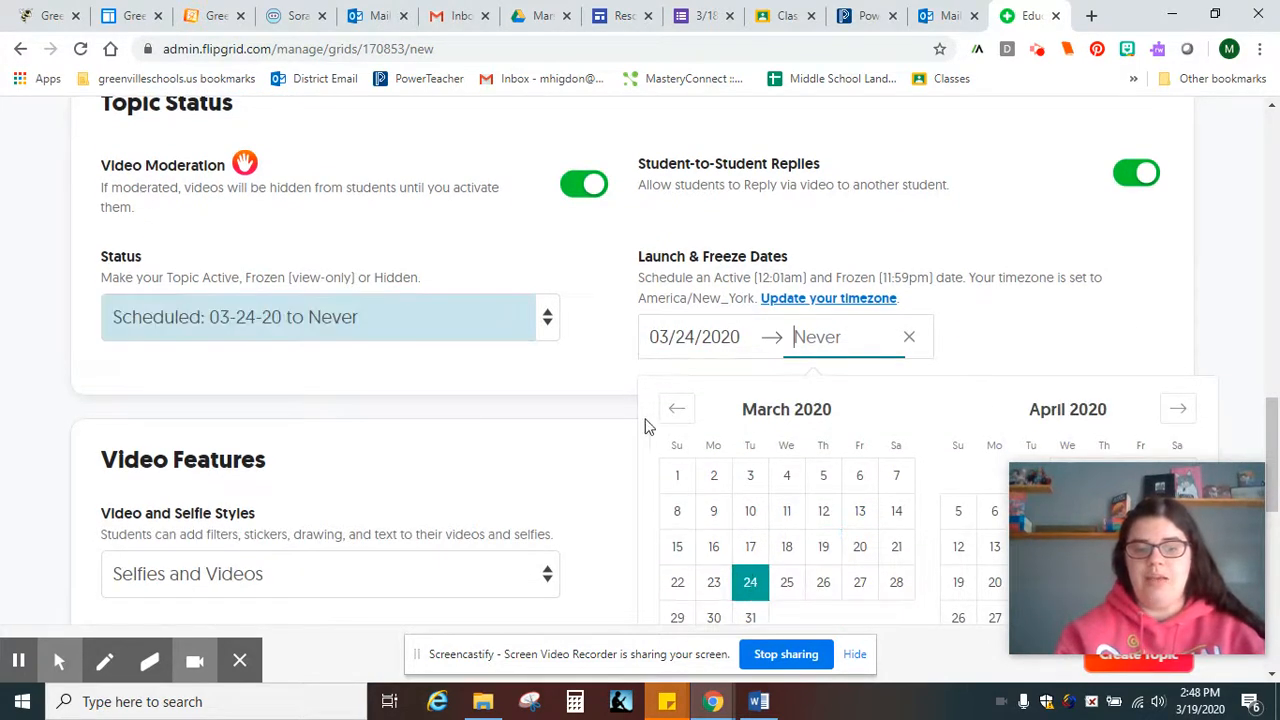
click(620, 387)
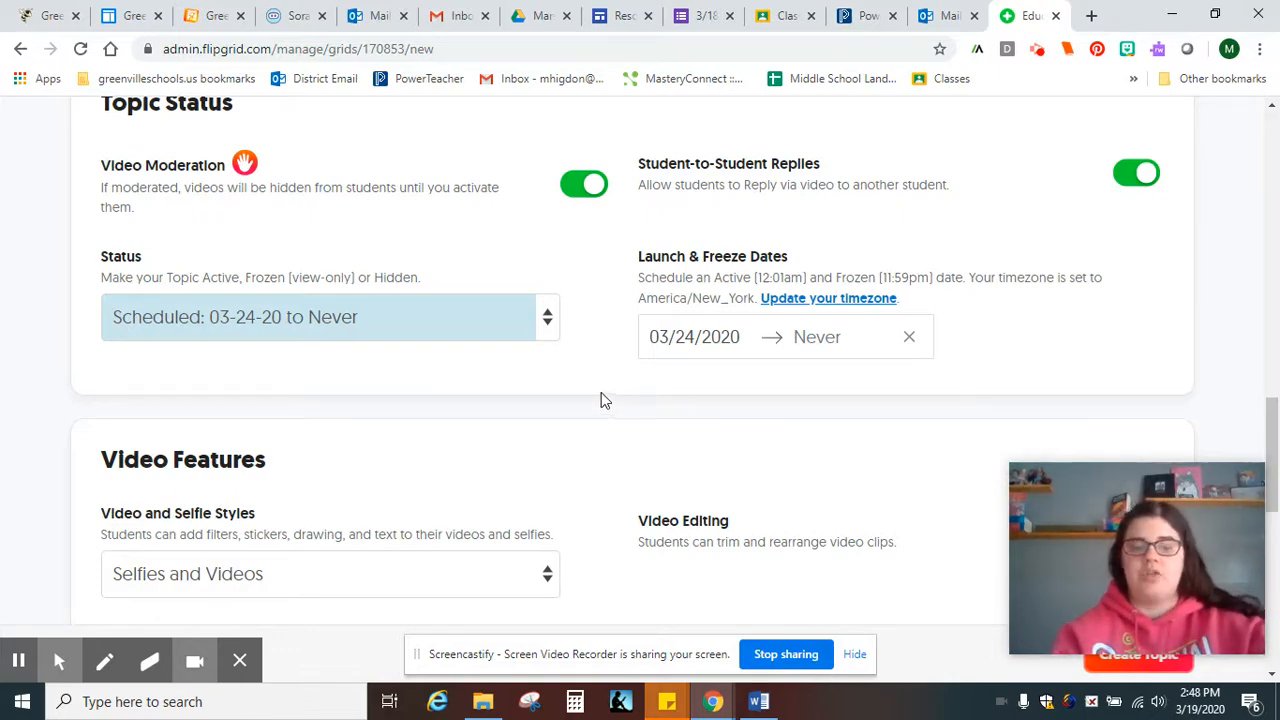
Turn on Likes under Video Features so students can like each other's videos
scroll(601, 394, down, 3)
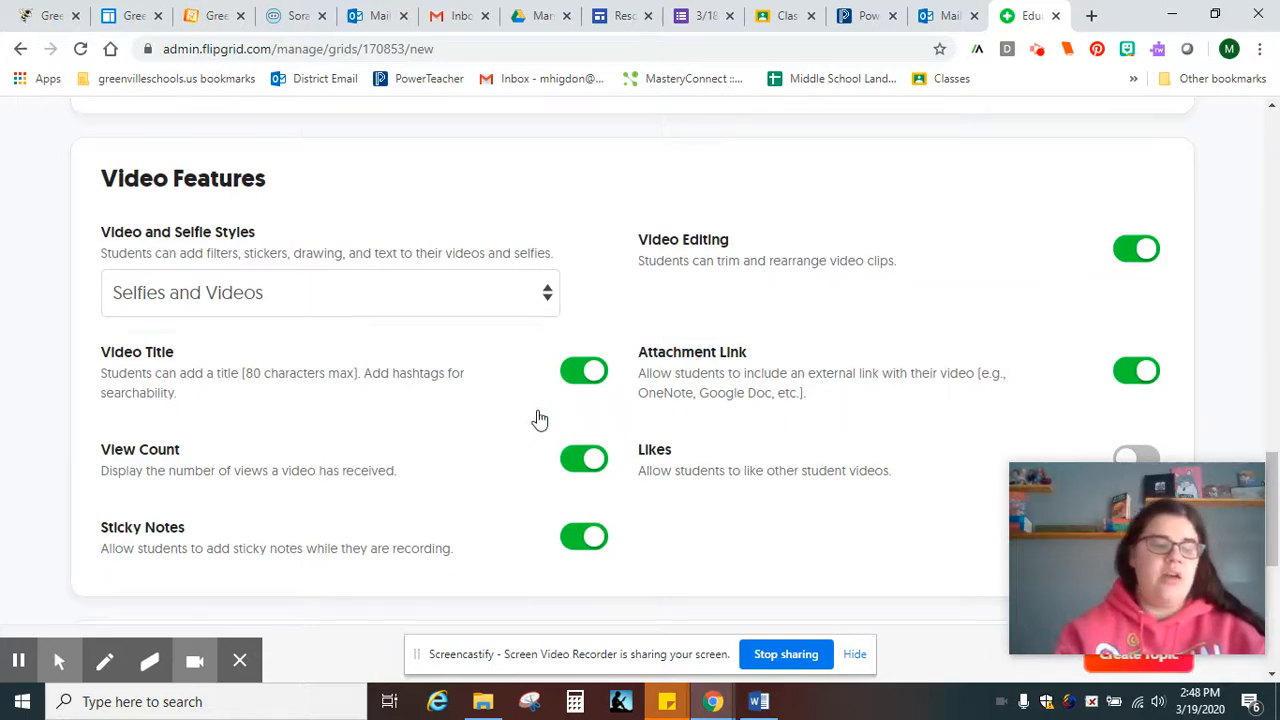
scroll(503, 423, down, 2)
click(1118, 284)
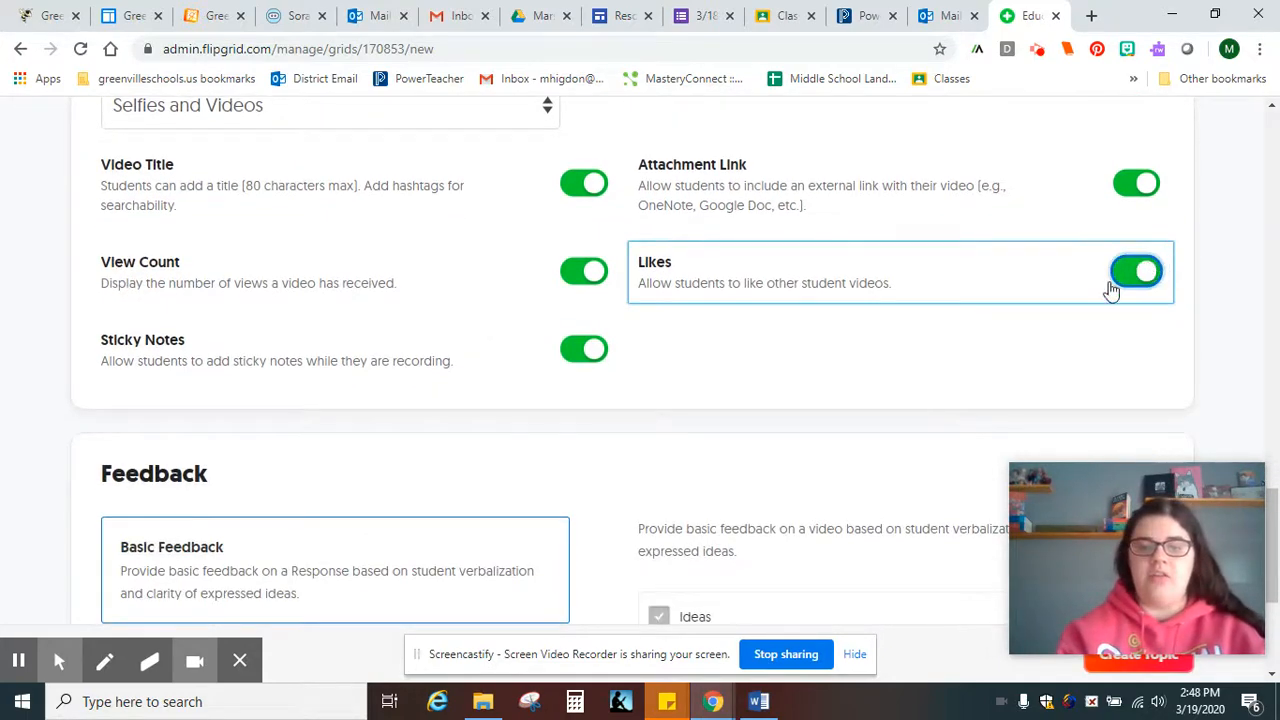
scroll(469, 486, up, 1)
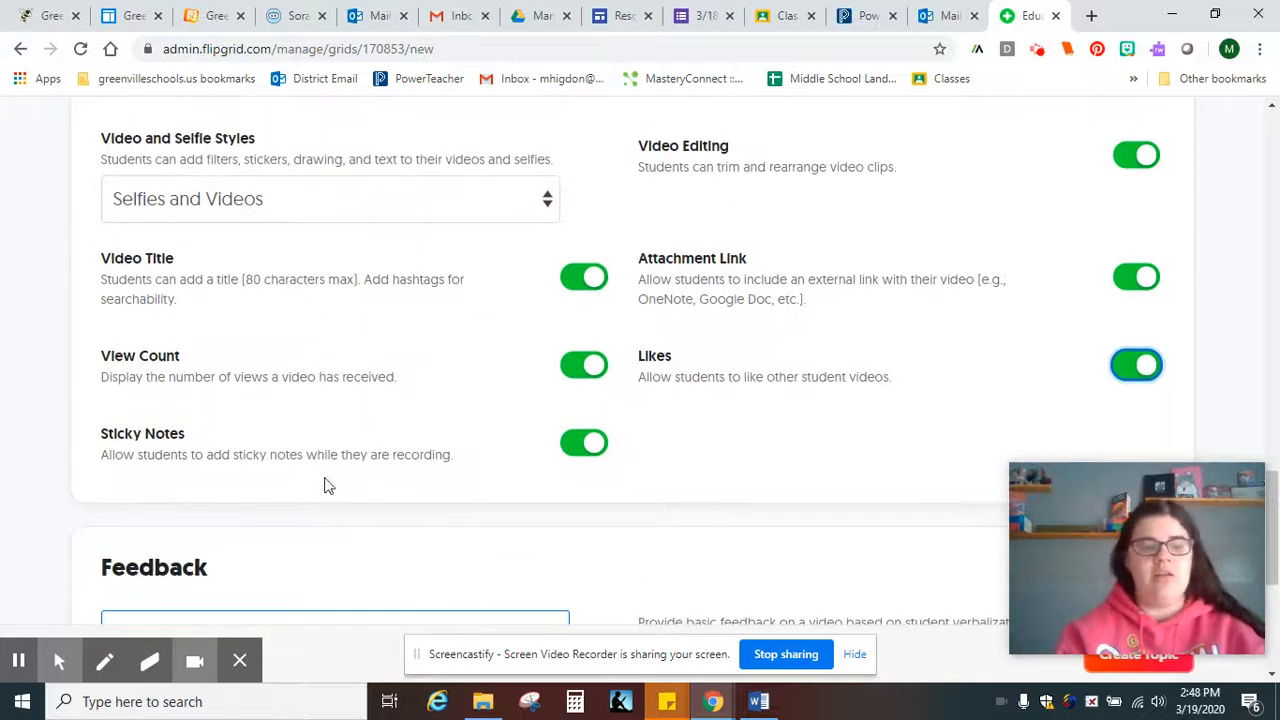
scroll(689, 452, down, 2)
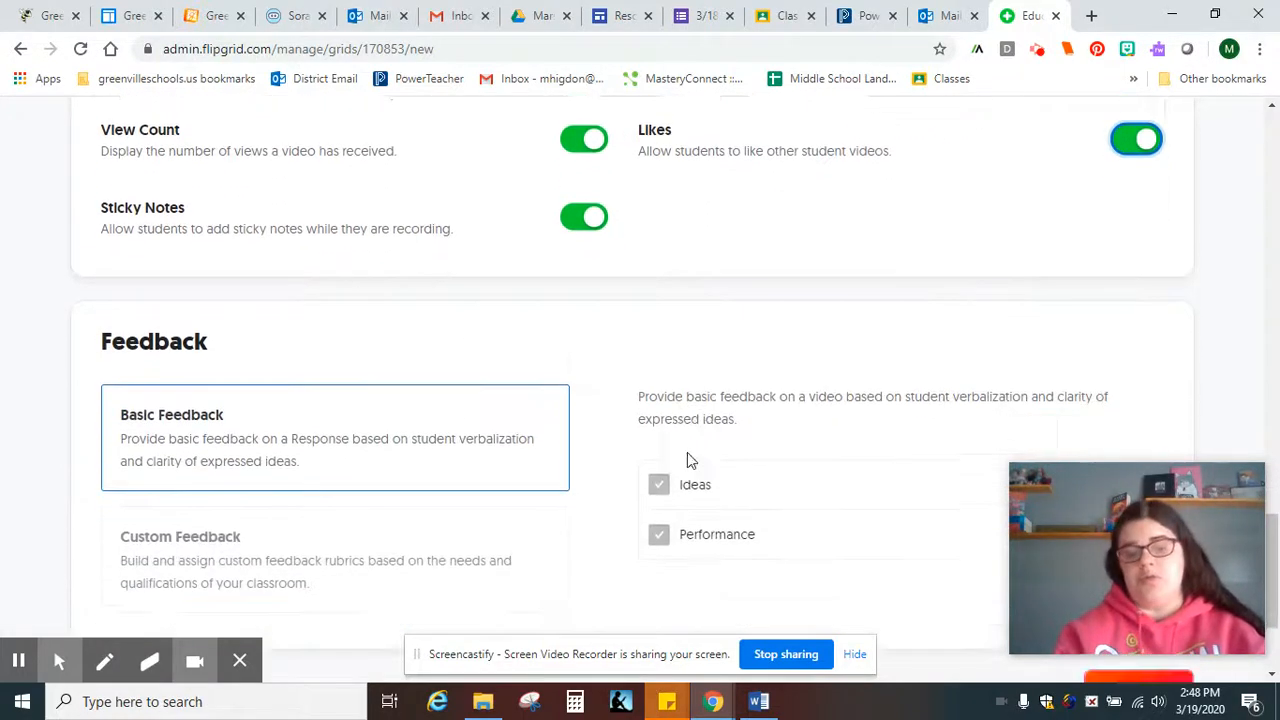
scroll(687, 458, down, 2)
scroll(335, 316, up, 1)
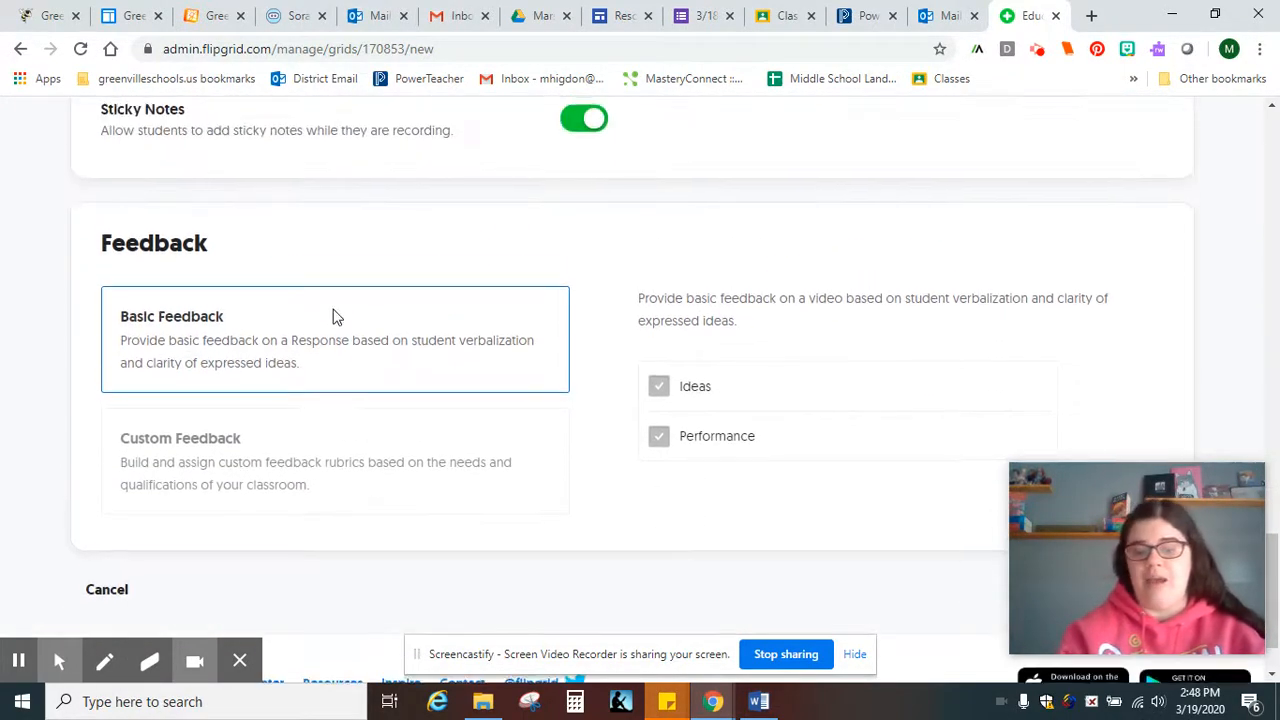
scroll(335, 316, up, 1)
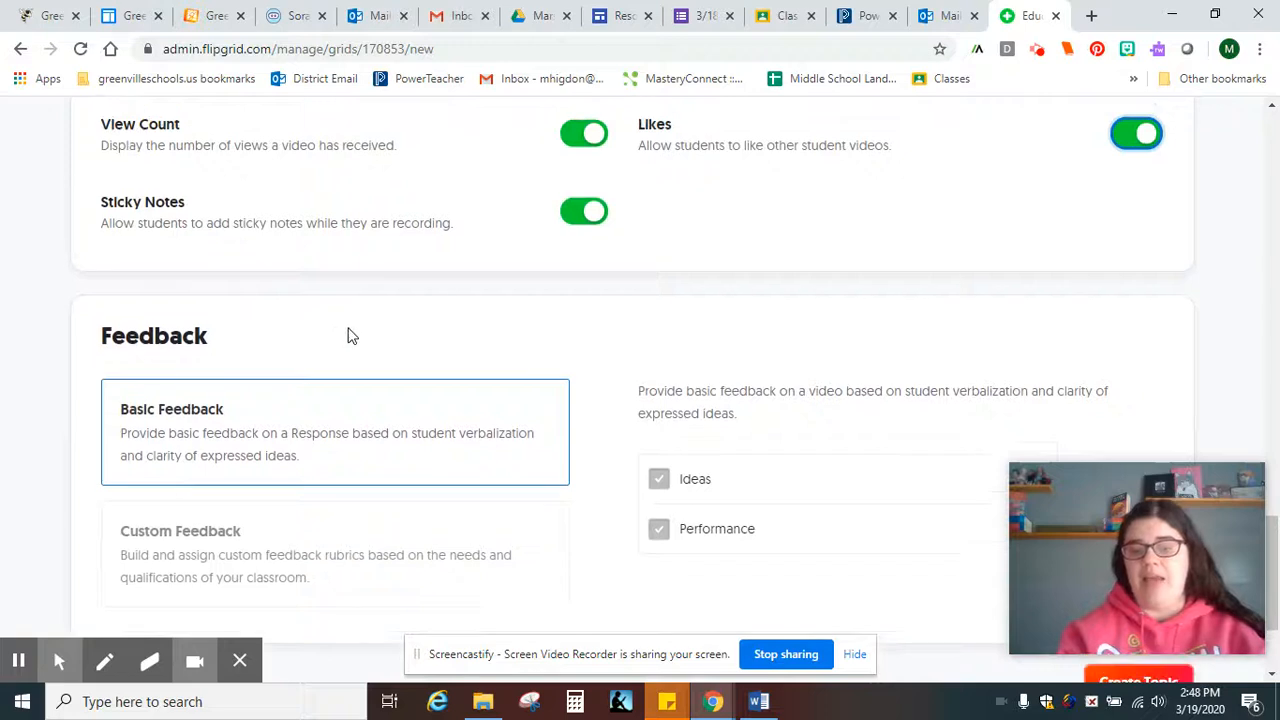
Create the 'Day 3: Check In and Good Things!' topic, copy its share link, and switch to Google Classroom
click(1130, 681)
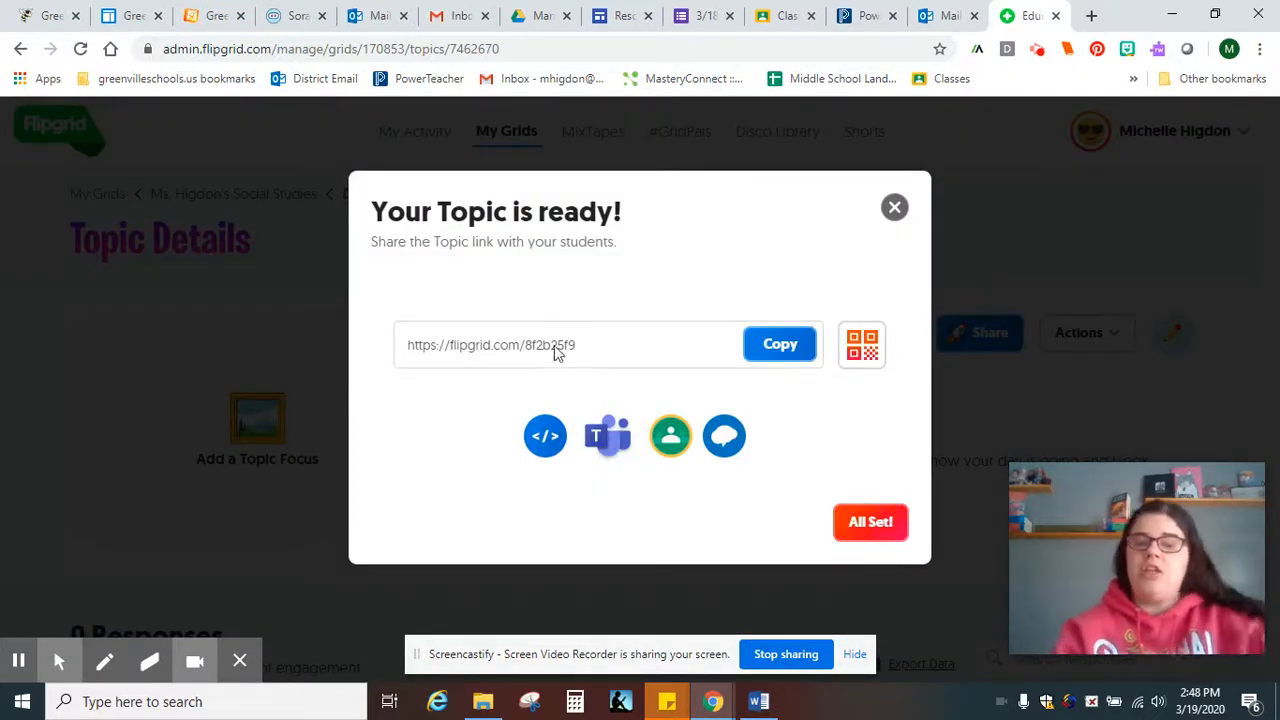
click(780, 345)
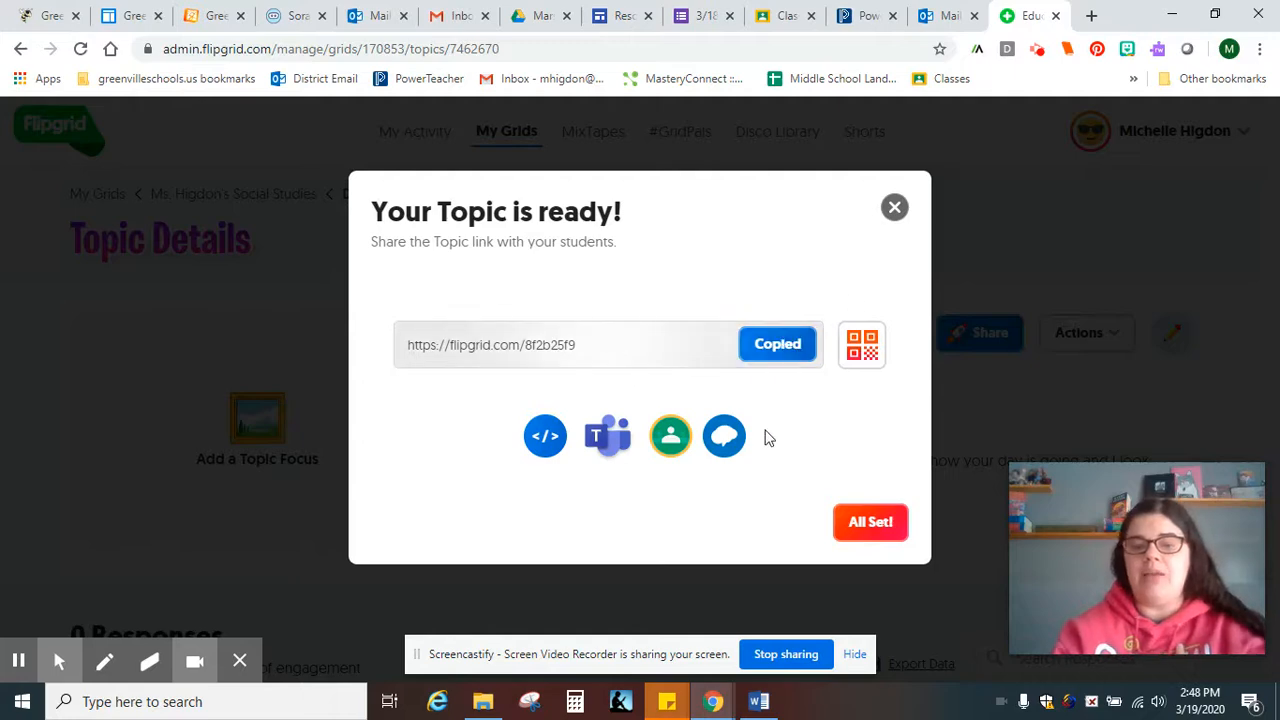
click(787, 15)
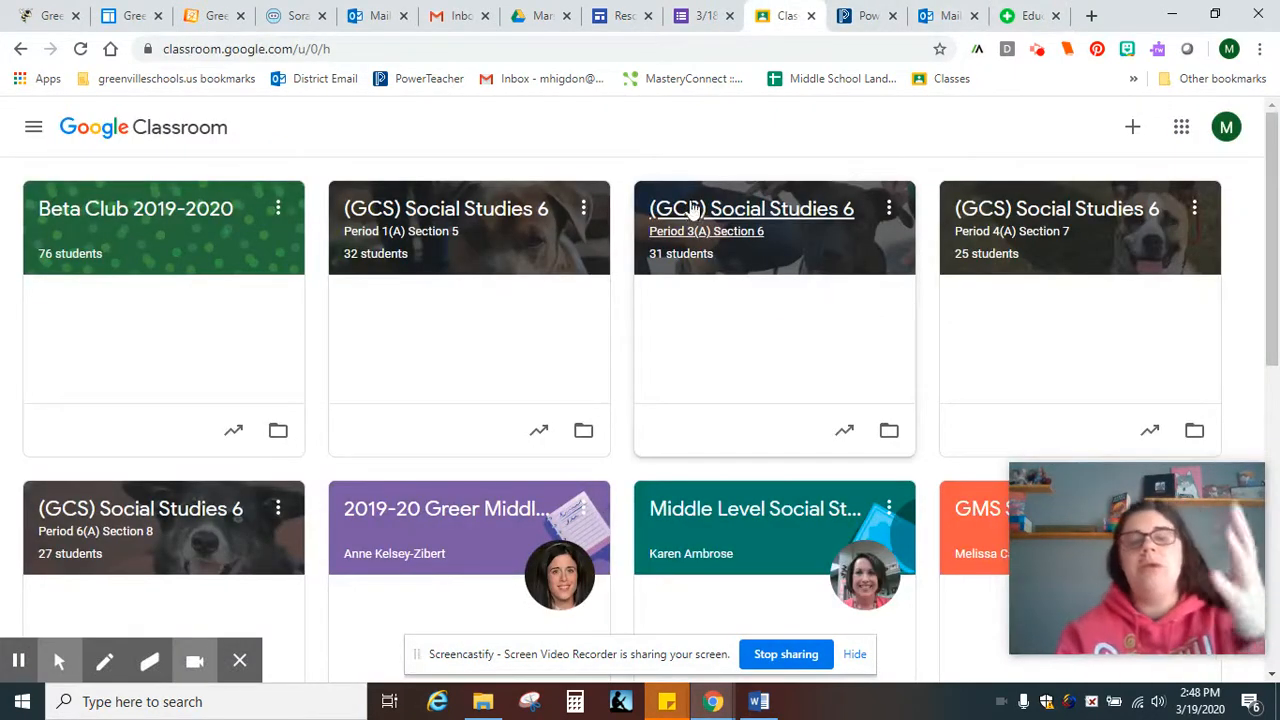
click(1012, 16)
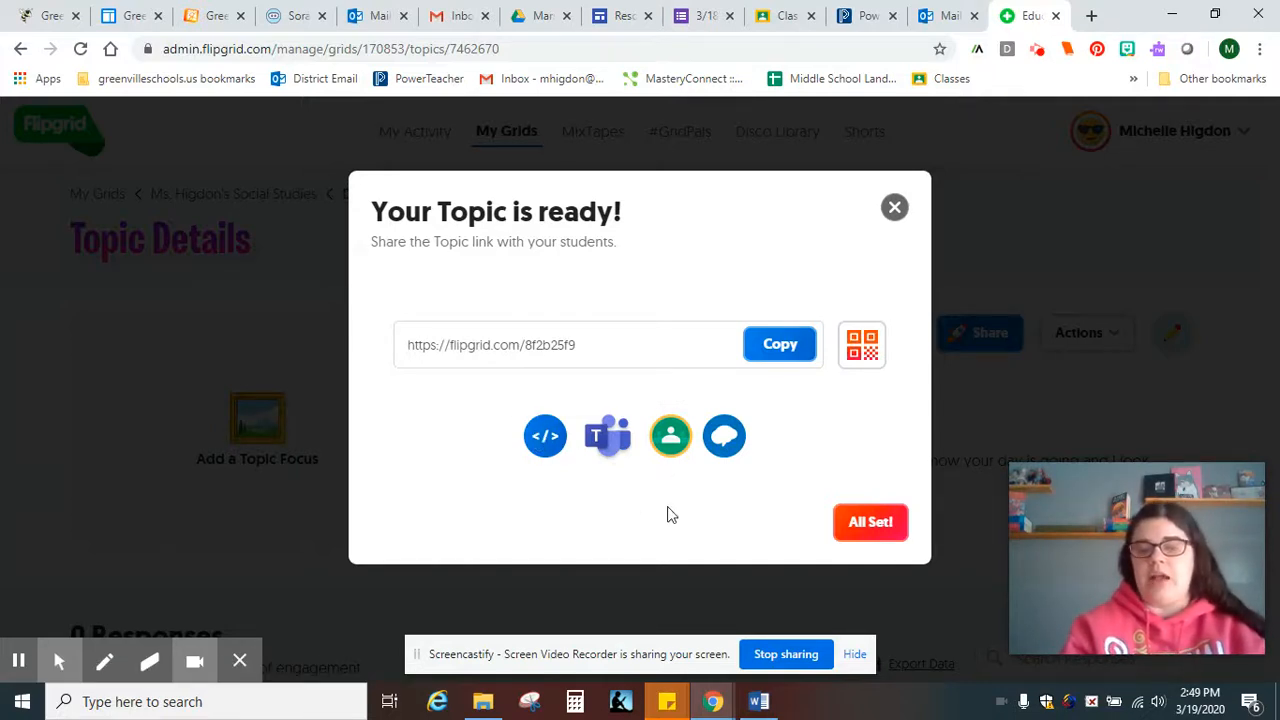
click(847, 518)
scroll(641, 565, down, 2)
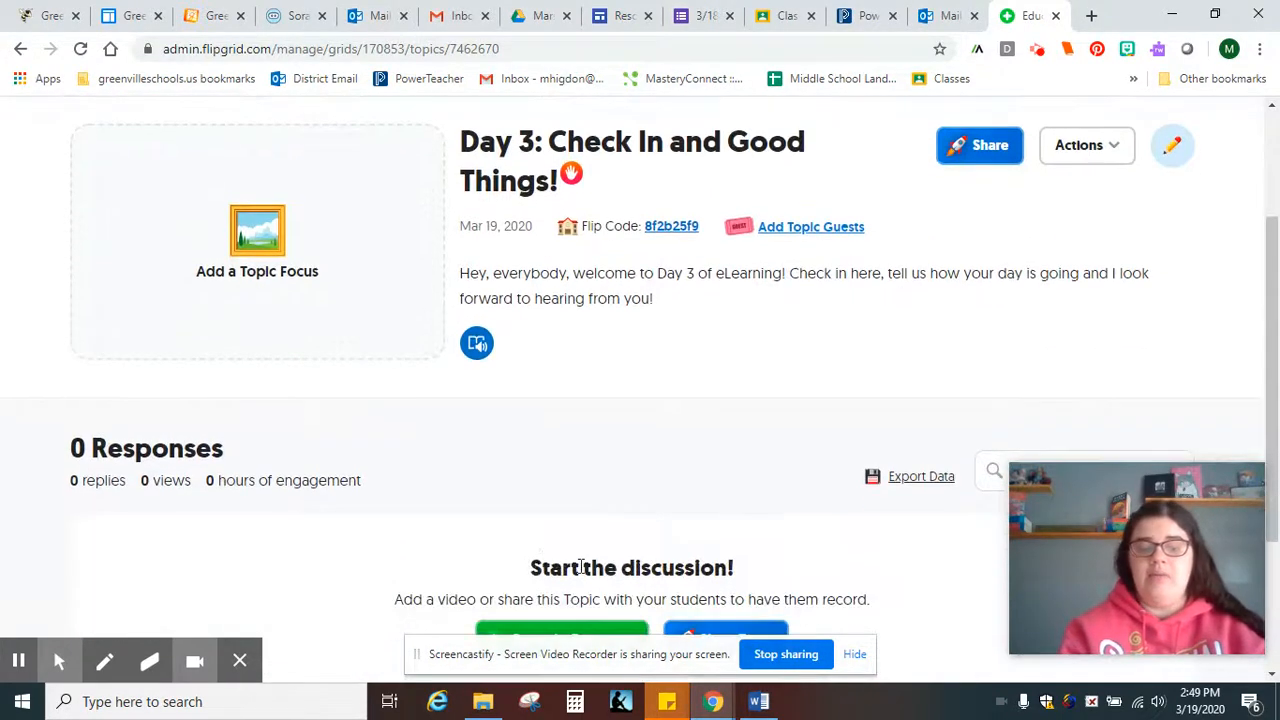
scroll(483, 557, down, 2)
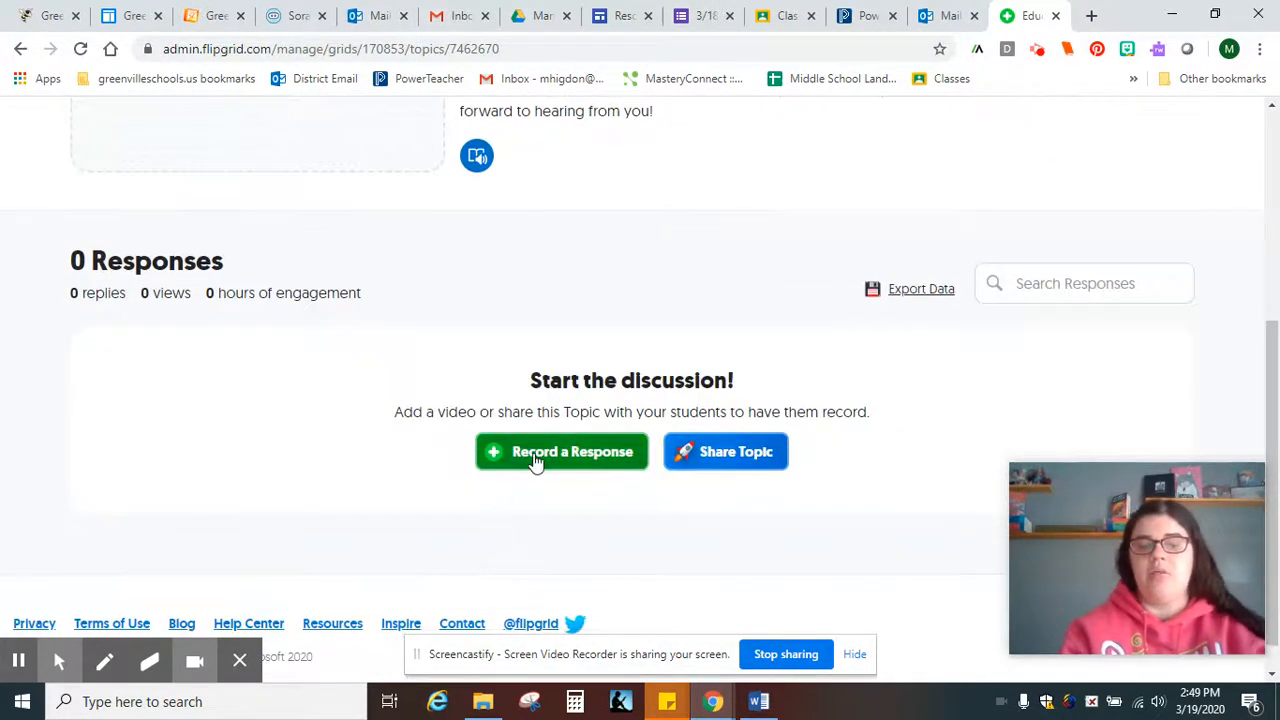